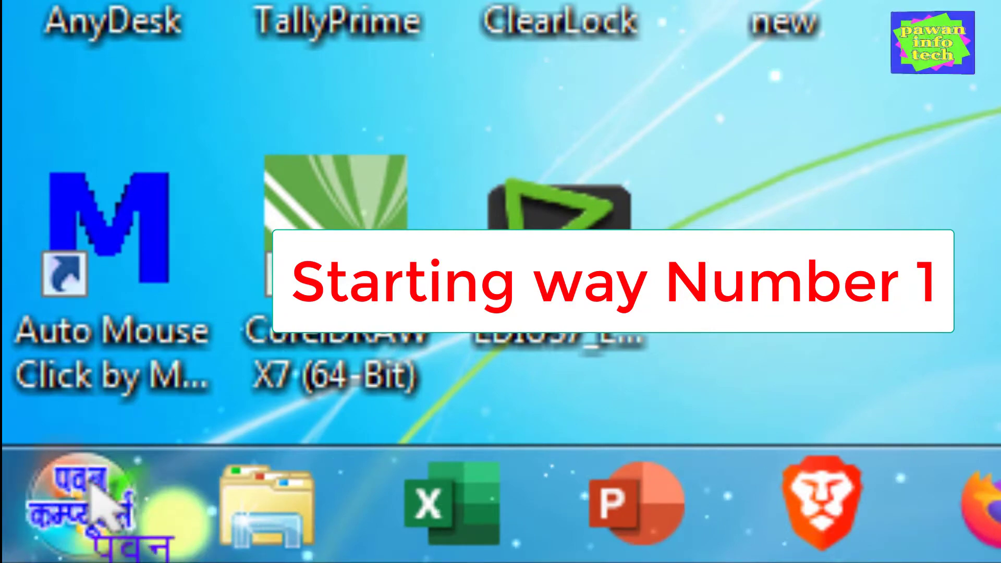
# Launch Paint from the Accessories folder of the full program list, then close its window.
pyautogui.click(93, 485)
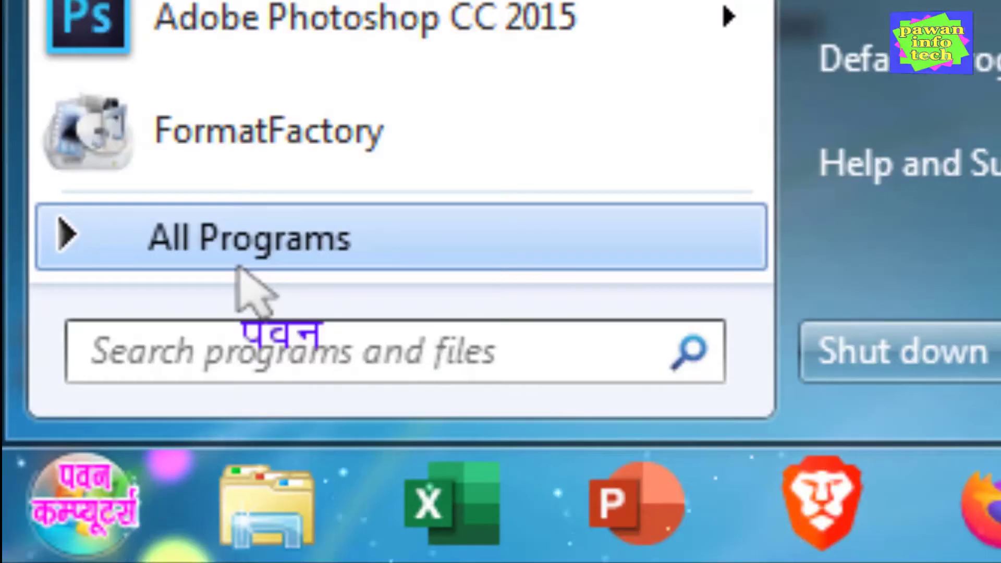
pyautogui.click(240, 264)
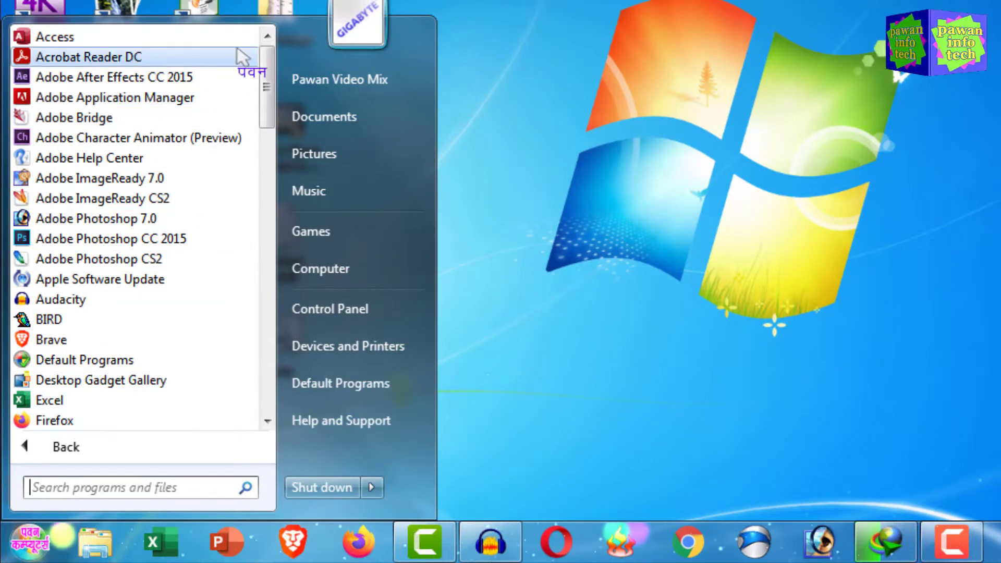
pyautogui.moveTo(267, 58); pyautogui.dragTo(268, 221)
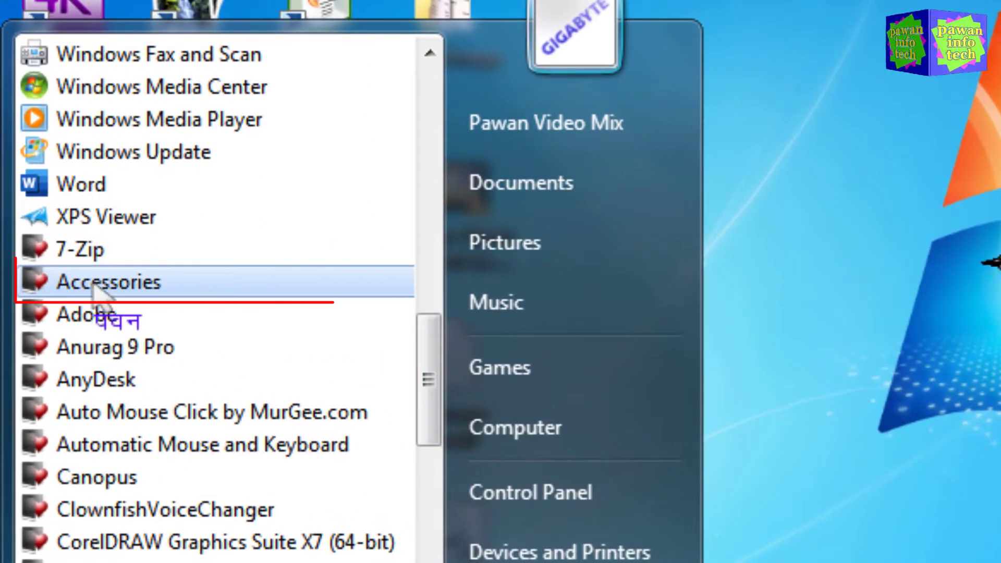
pyautogui.click(96, 291)
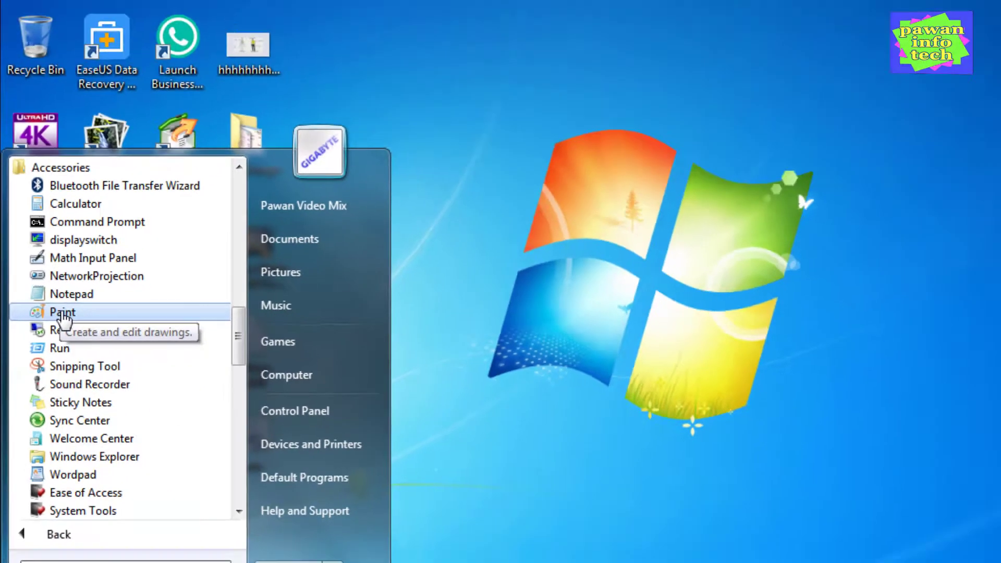
pyautogui.click(116, 316)
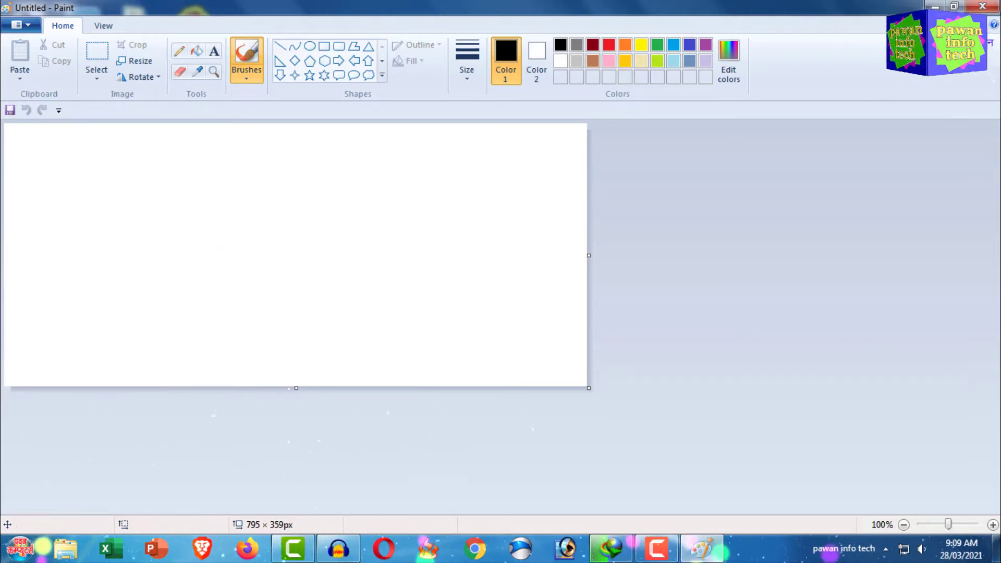
pyautogui.click(983, 7)
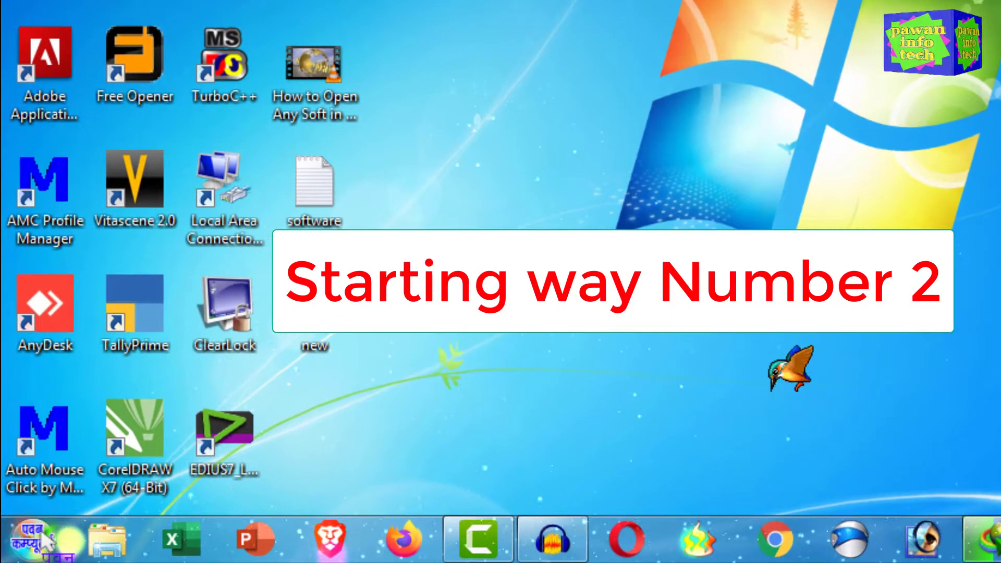
# Search the Start menu for "mspaint", launch the matching program and close its window.
pyautogui.click(48, 541)
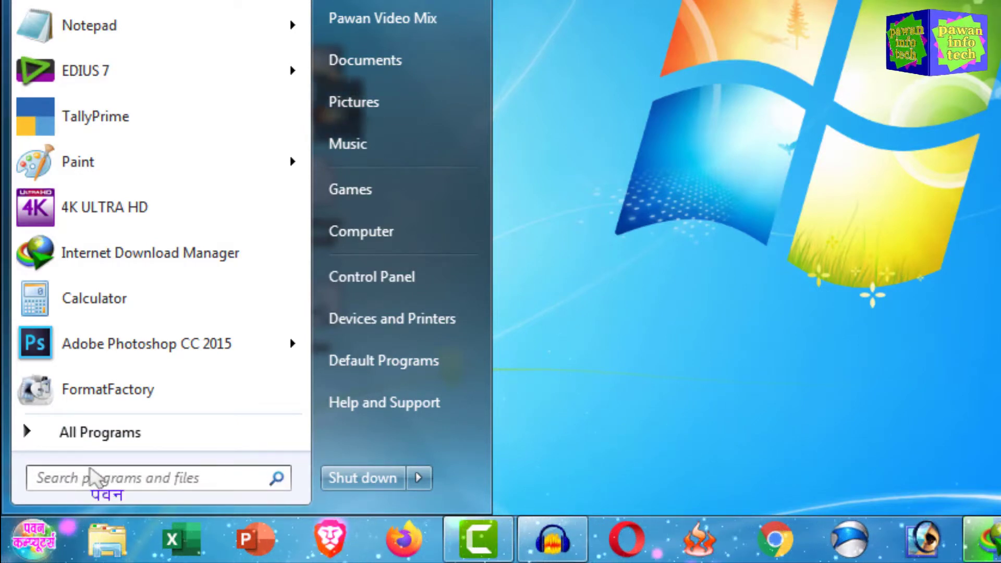
pyautogui.write('ms')
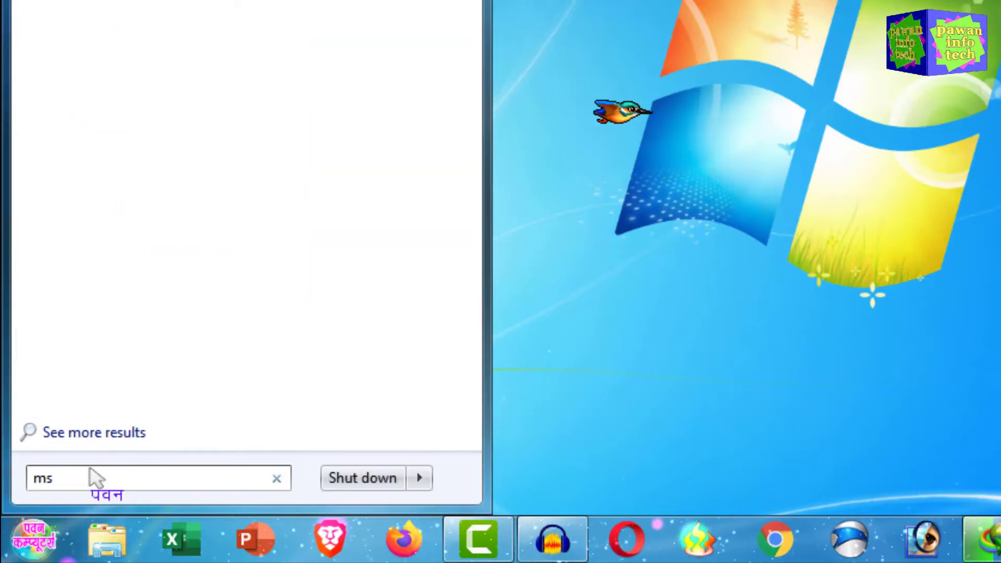
pyautogui.write('paint')
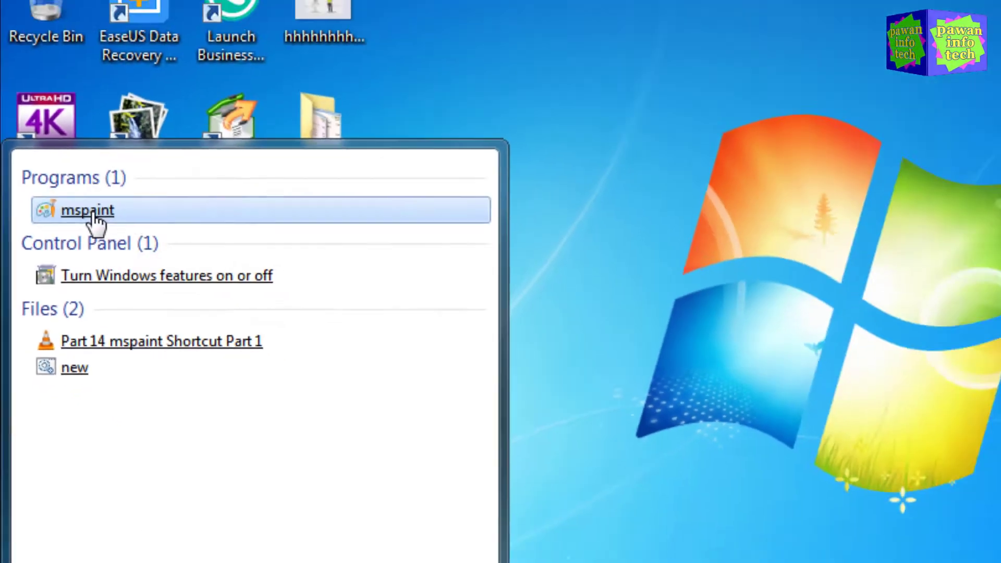
pyautogui.click(161, 201)
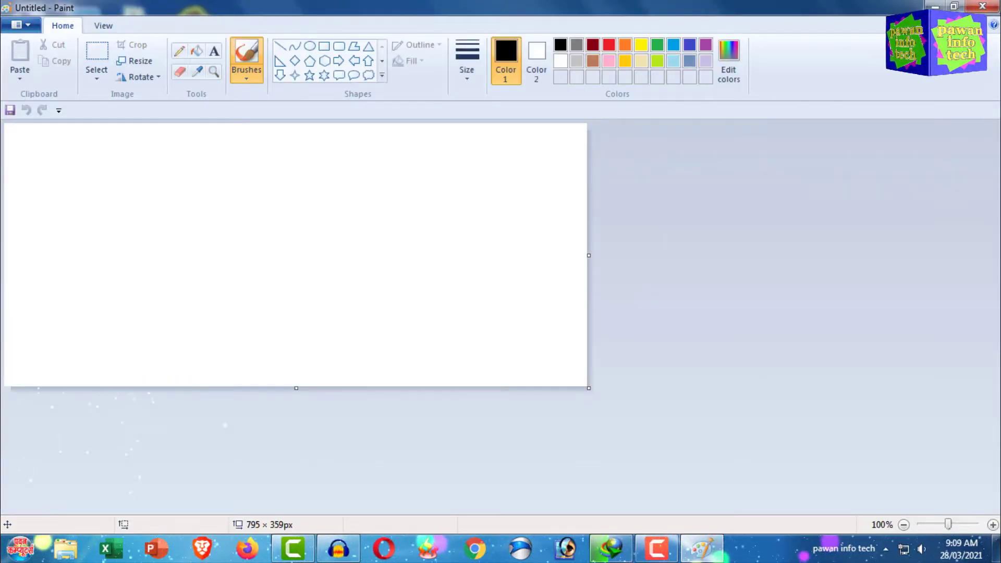
pyautogui.click(981, 8)
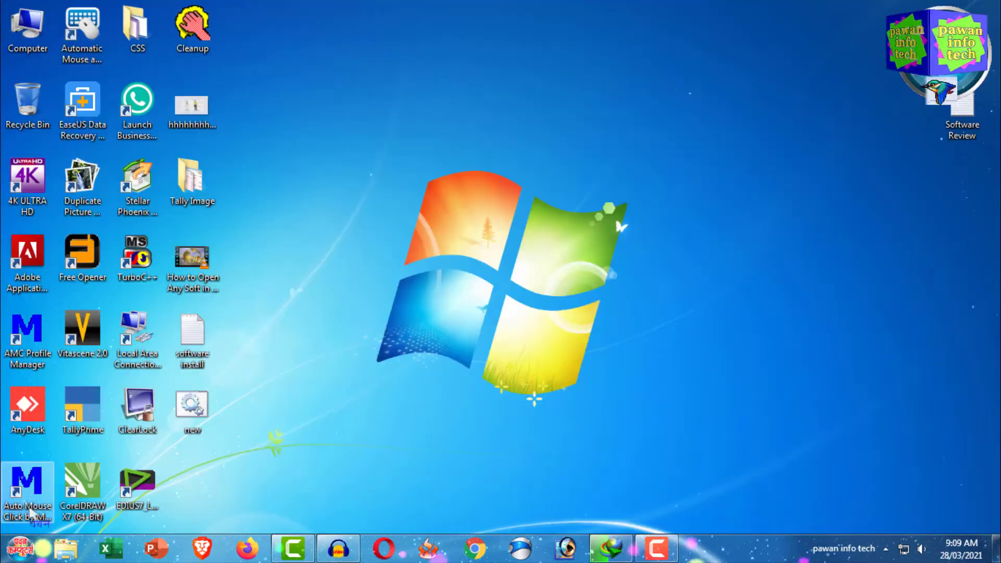
# Search the Start menu for "paint" and launch Paint from the results.
pyautogui.click(41, 551)
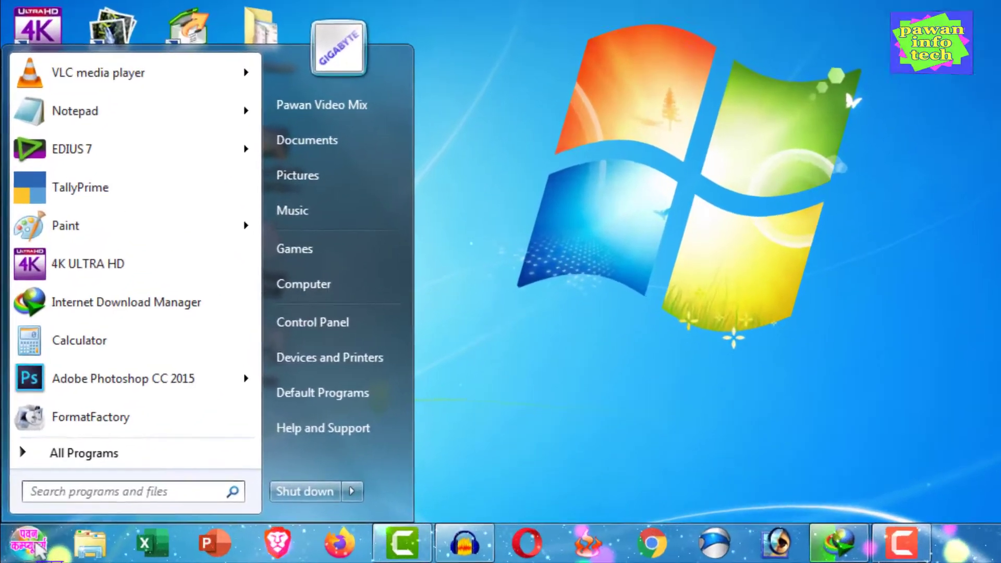
pyautogui.write('paint')
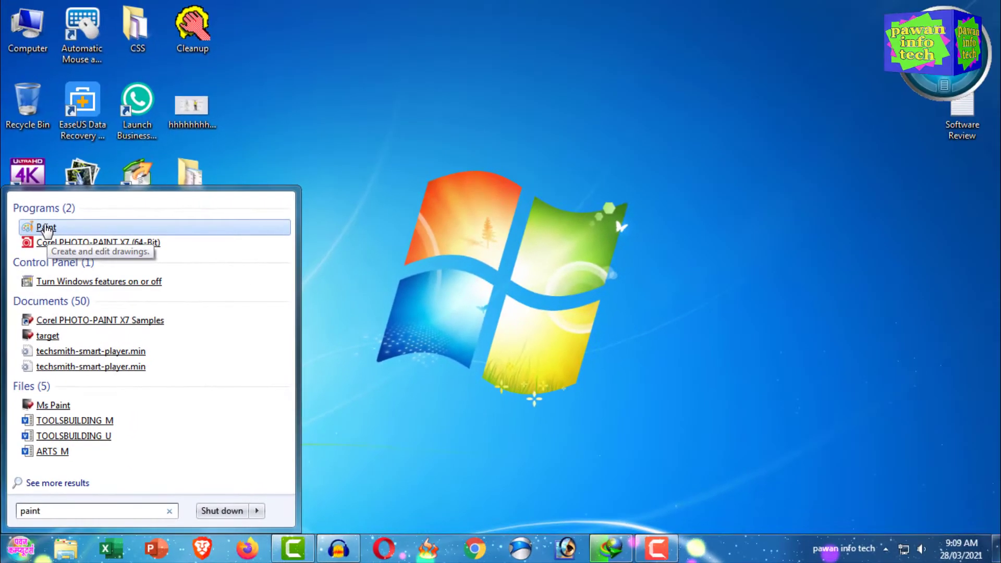
pyautogui.click(45, 226)
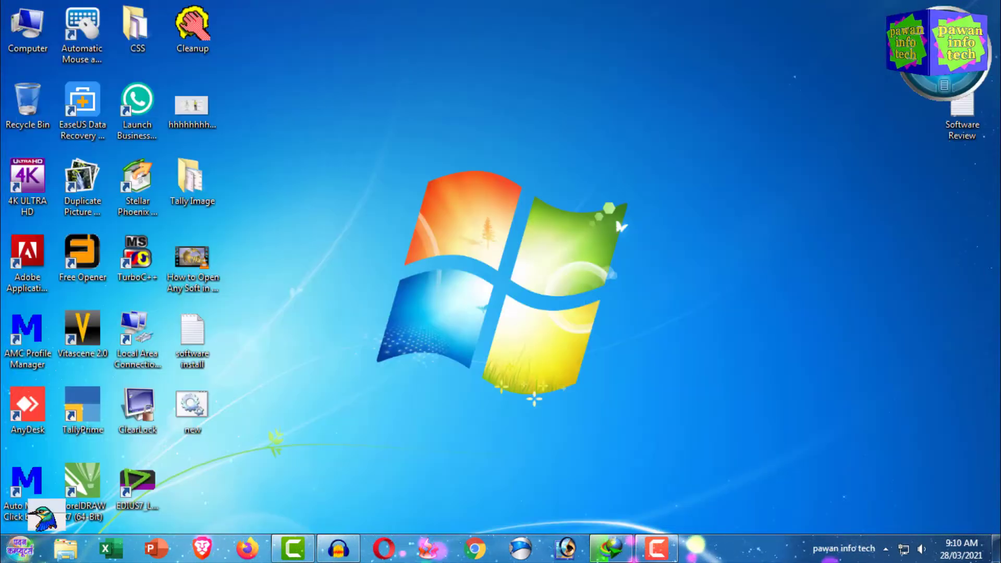
# Search the Start menu for "pbrush", launch the matching program and close its window.
pyautogui.click(29, 556)
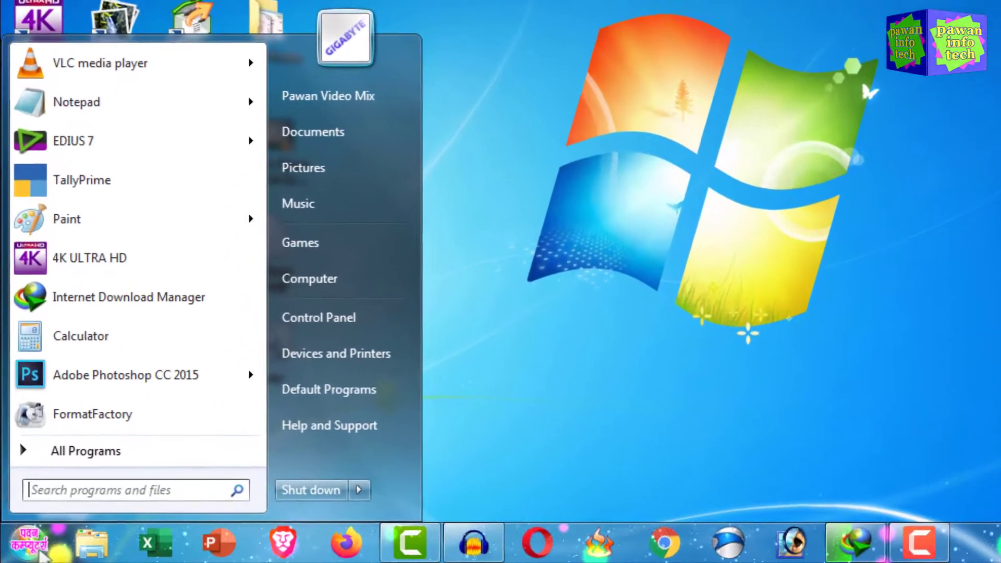
pyautogui.write('pbrush')
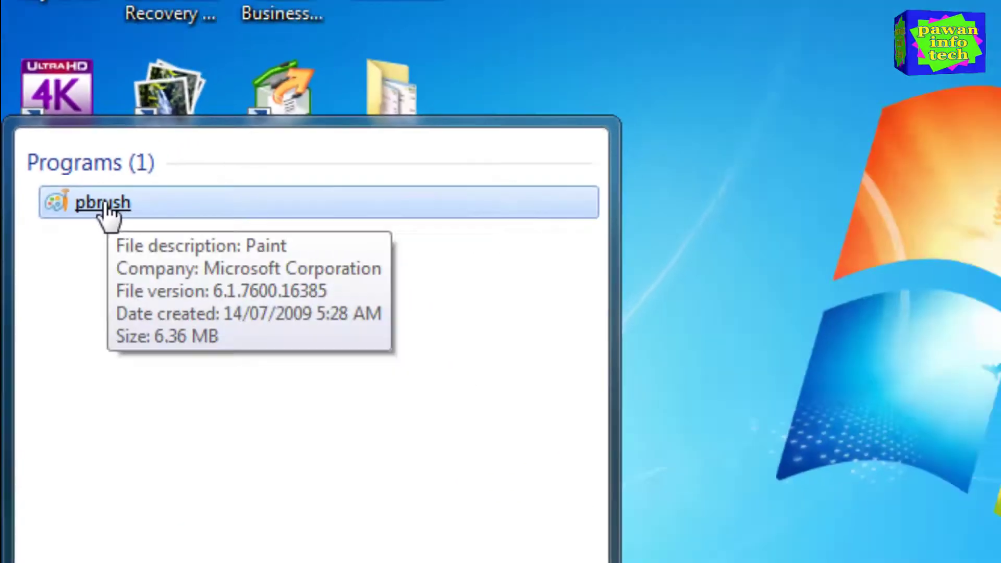
pyautogui.click(107, 208)
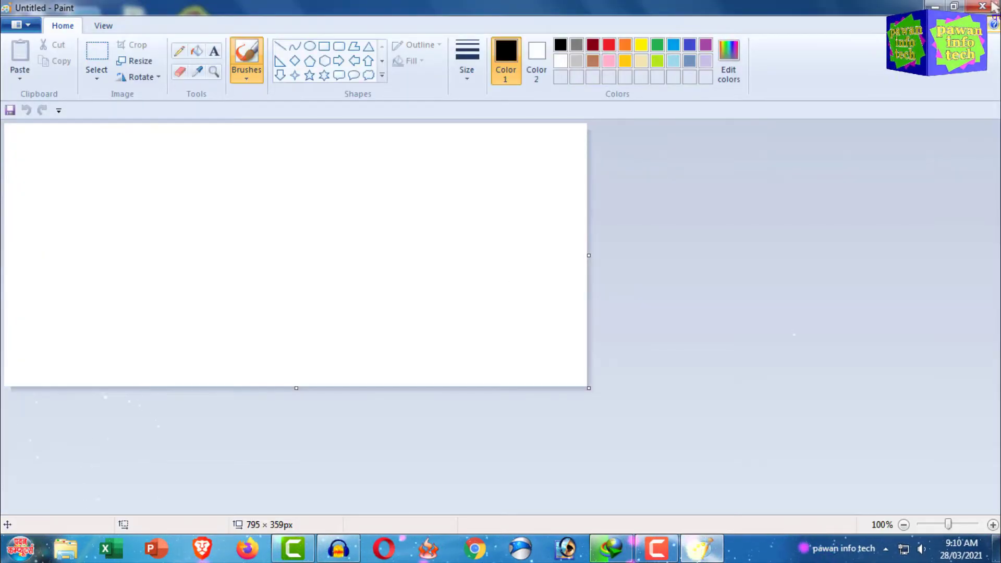
pyautogui.click(994, 6)
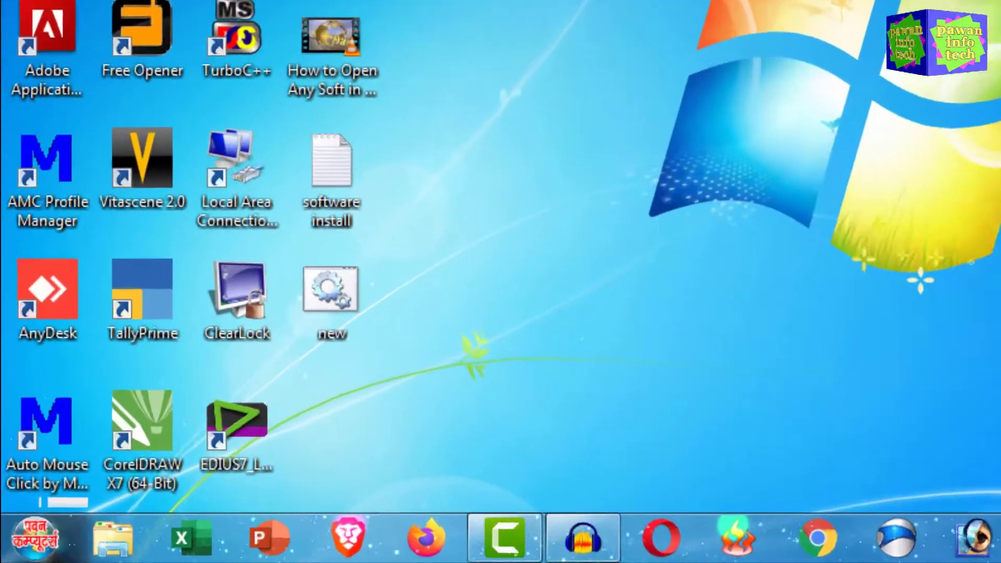
# Launch Paint through the Run dialog with the command "mspaint", then close its window.
pyautogui.press('super+r')
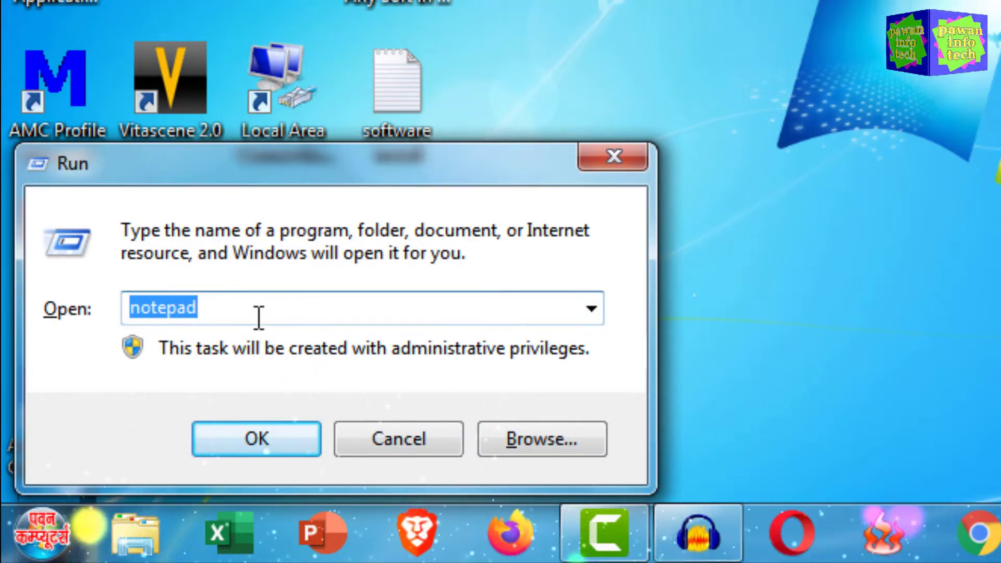
pyautogui.write('mspaint')
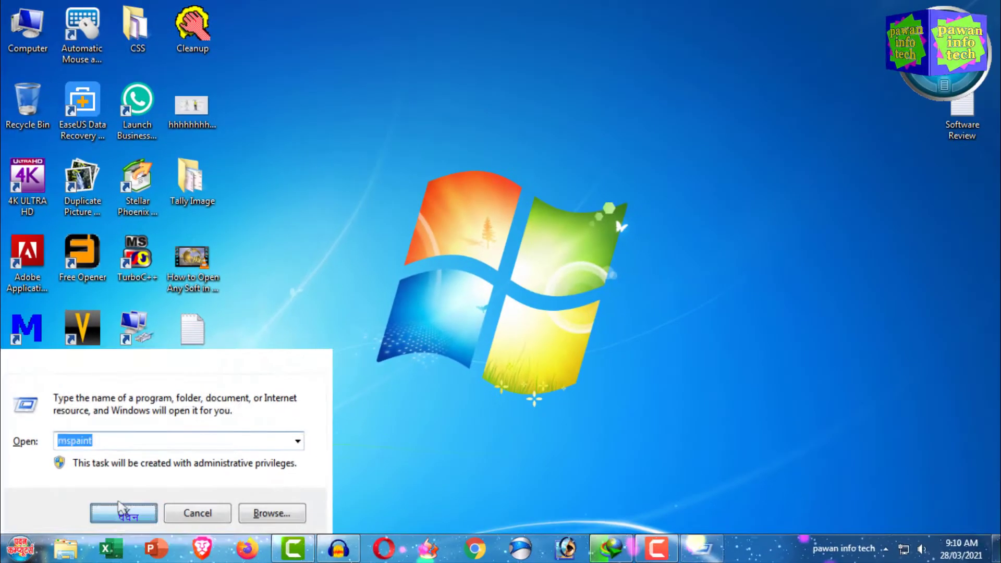
pyautogui.click(251, 433)
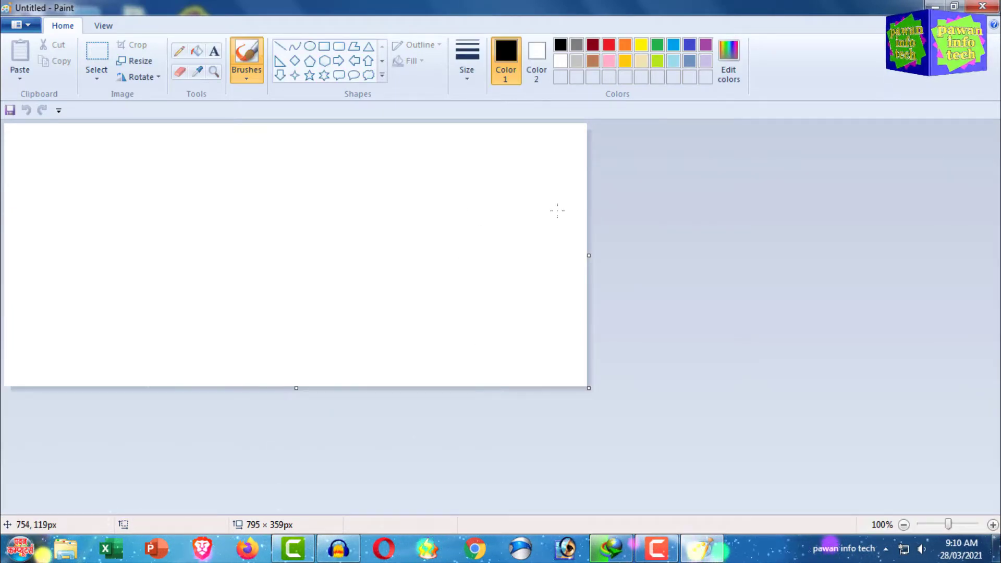
pyautogui.click(986, 5)
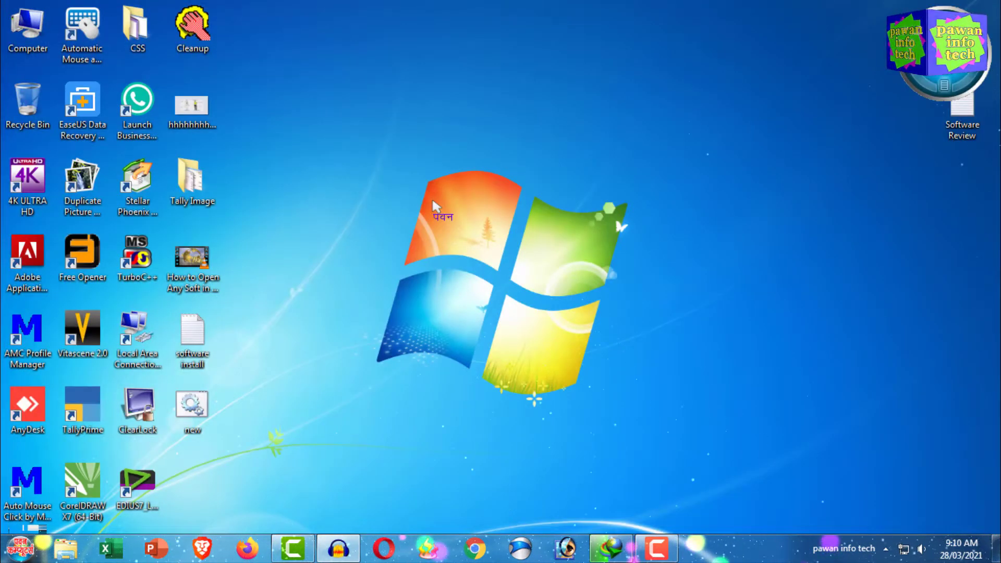
# Launch Paint through the Run dialog with the command "pbrush", then close its window.
pyautogui.press('super+r')
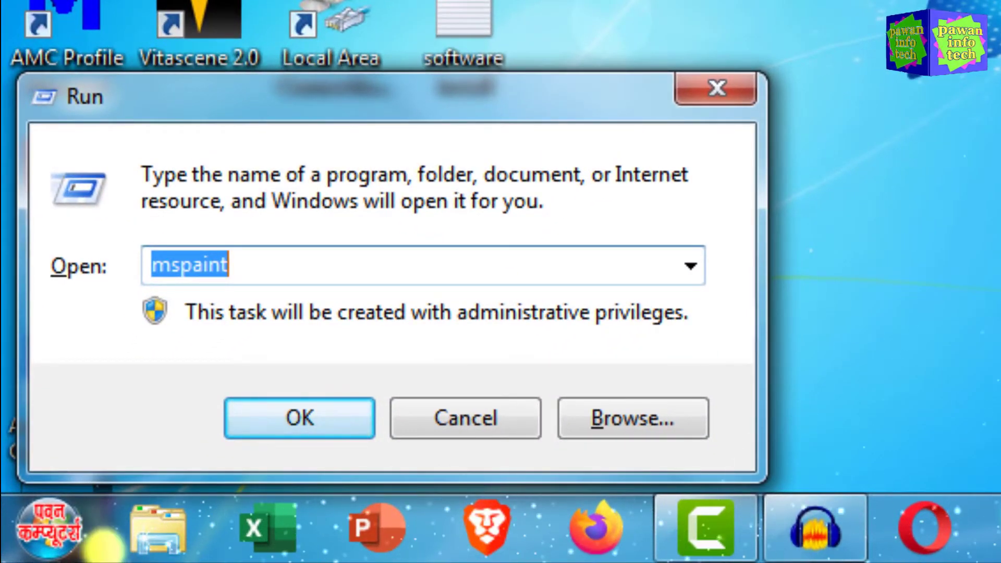
pyautogui.write('pbrush')
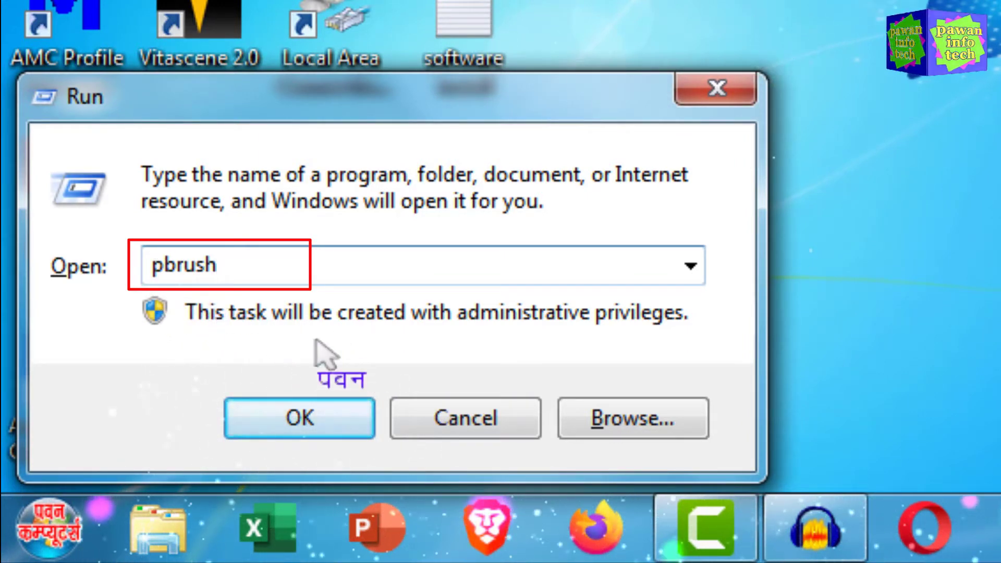
pyautogui.click(297, 416)
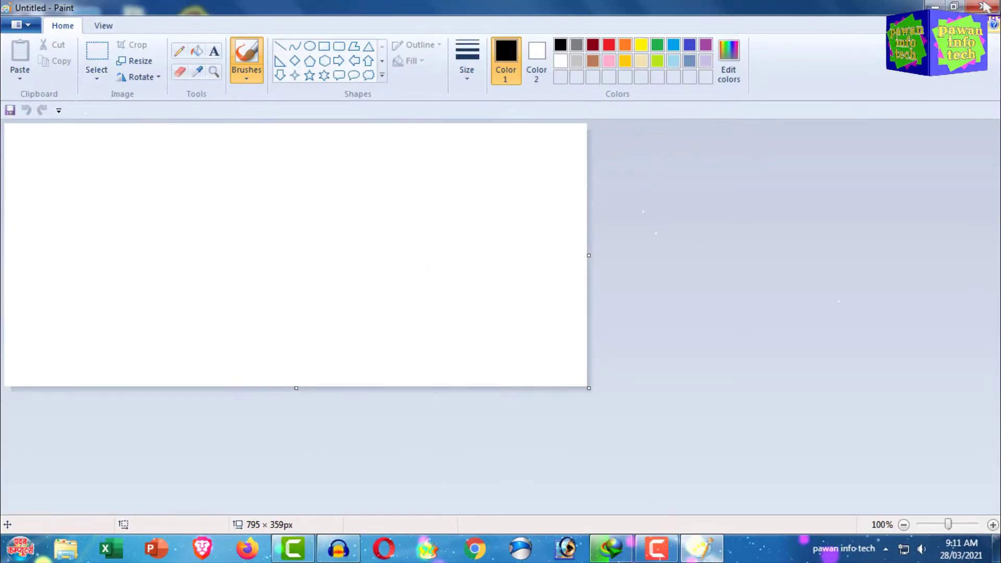
pyautogui.hotkey('alt', 'F4')
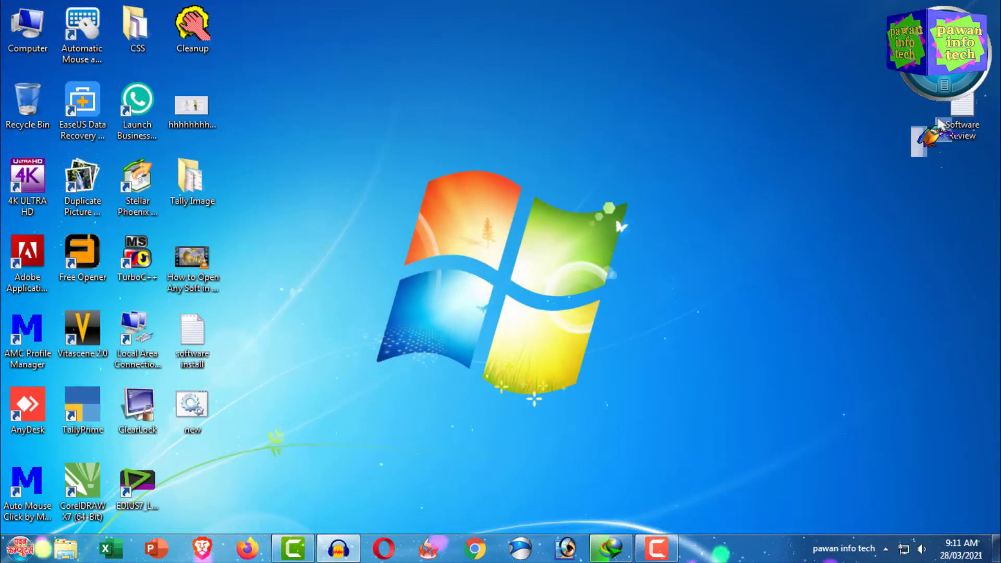
pyautogui.click(941, 123)
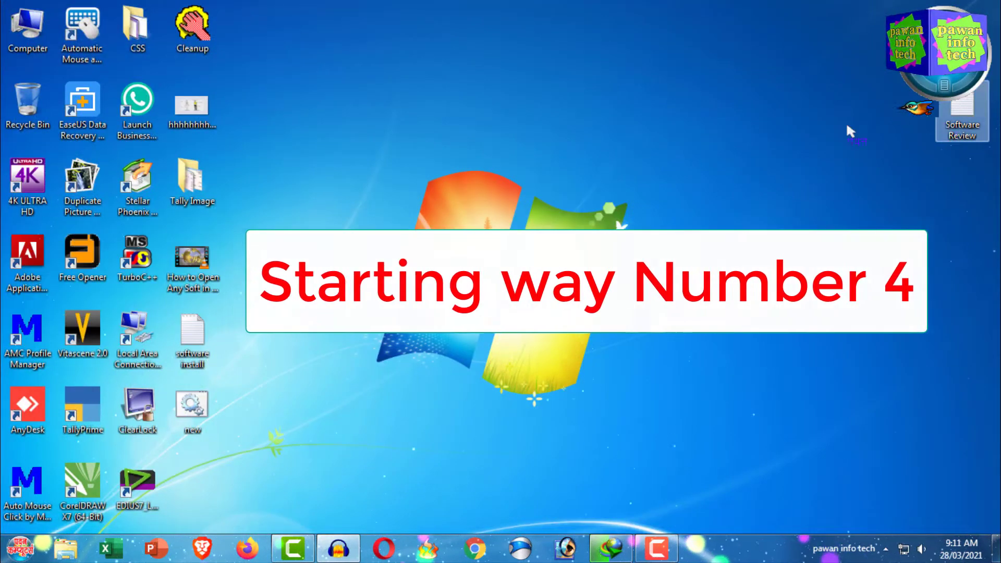
pyautogui.click(847, 126)
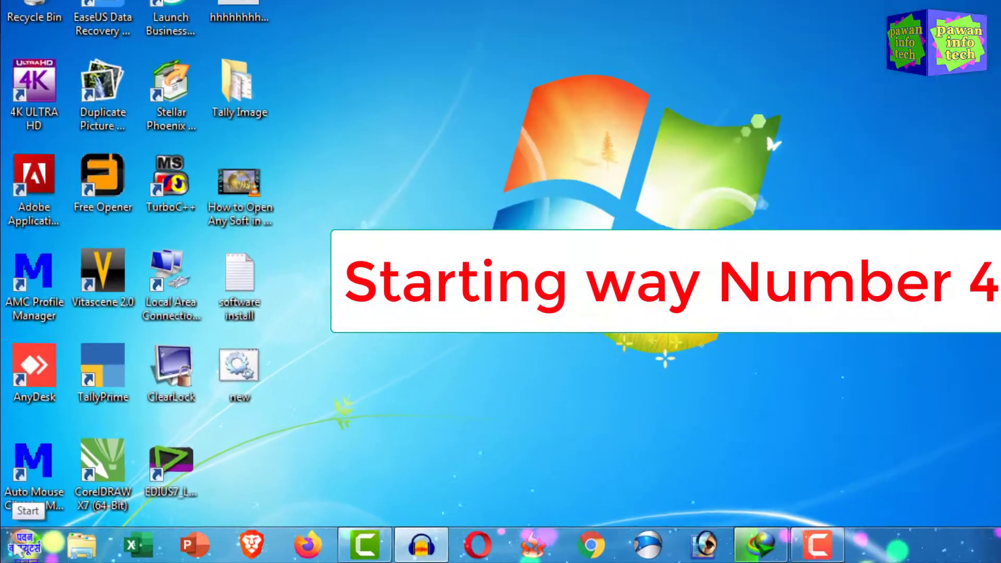
pyautogui.click(22, 545)
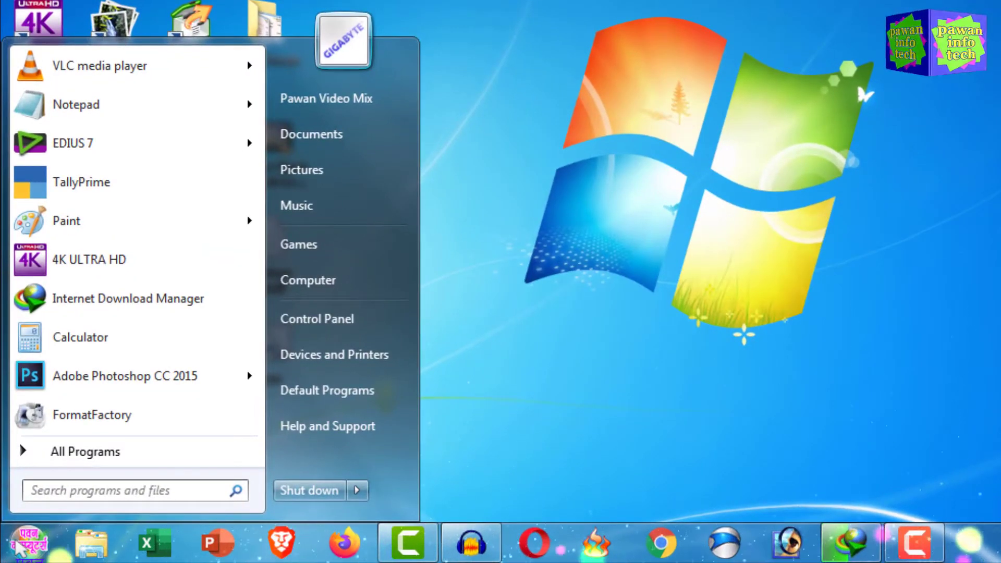
pyautogui.click(504, 357)
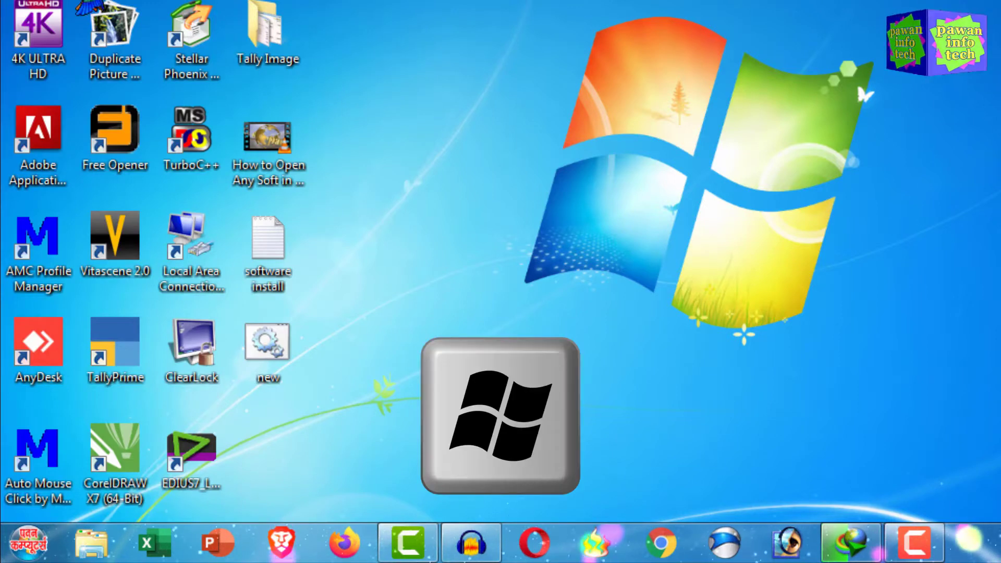
pyautogui.press('super')
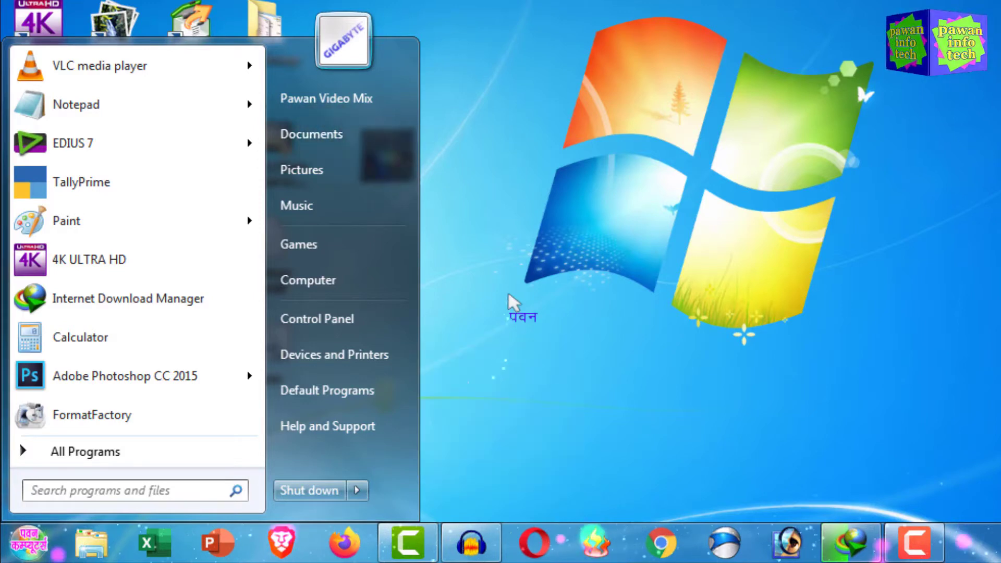
pyautogui.click(524, 295)
pyautogui.rightClick(399, 28)
pyautogui.click(487, 85)
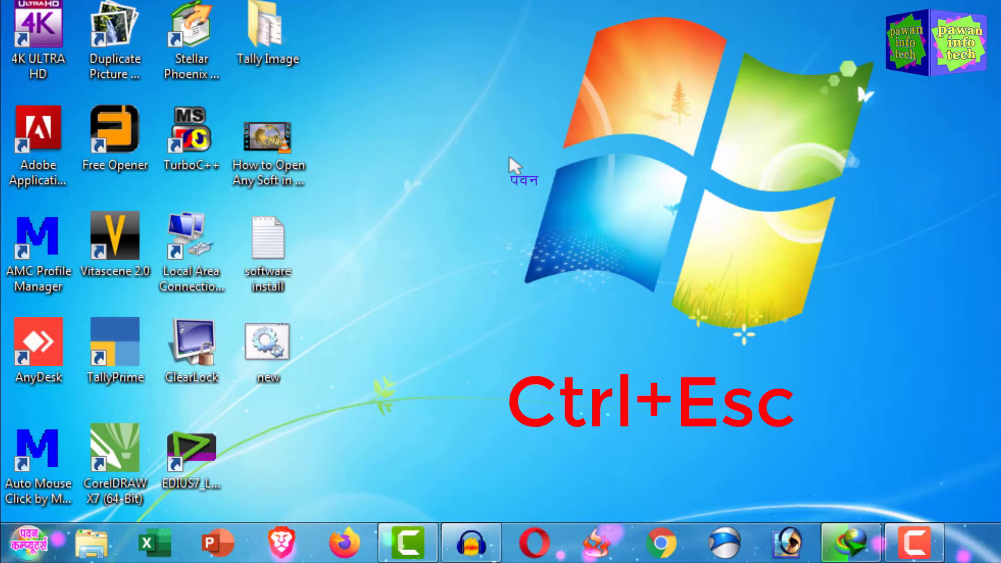
# Launch Paint from the frequently used programs shown in the Start menu.
pyautogui.hotkey('ctrl', 'Escape')
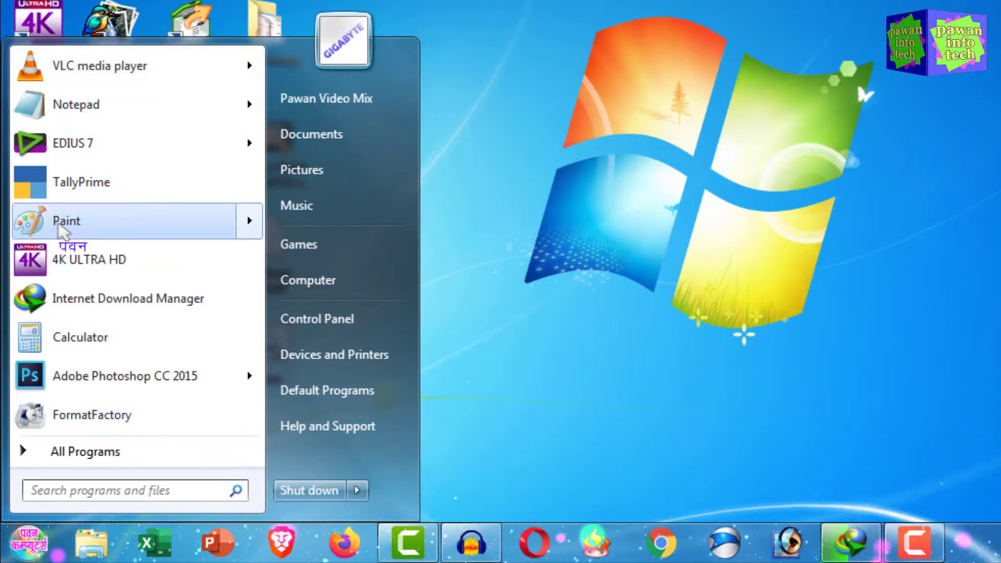
pyautogui.moveTo(62, 227)
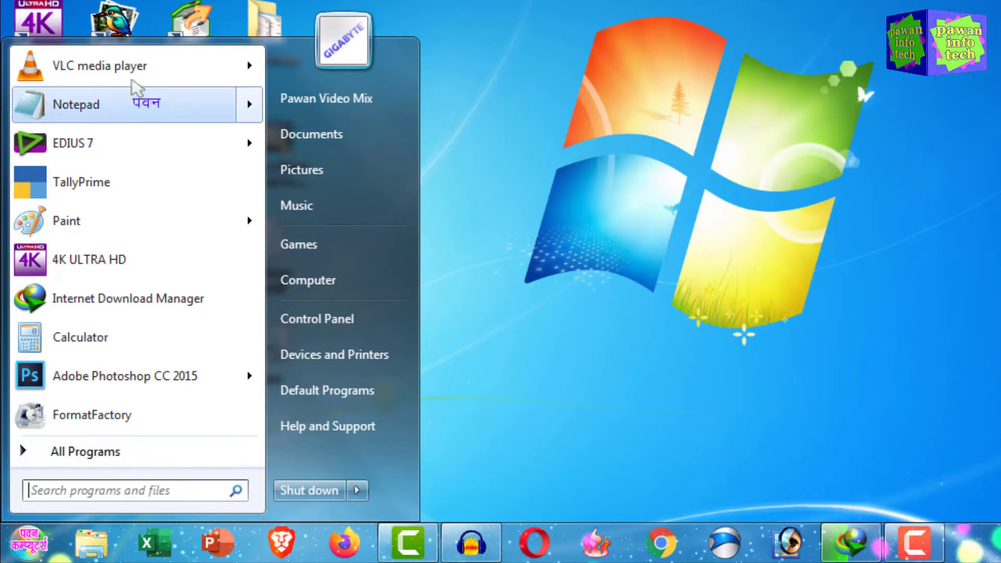
pyautogui.click(78, 292)
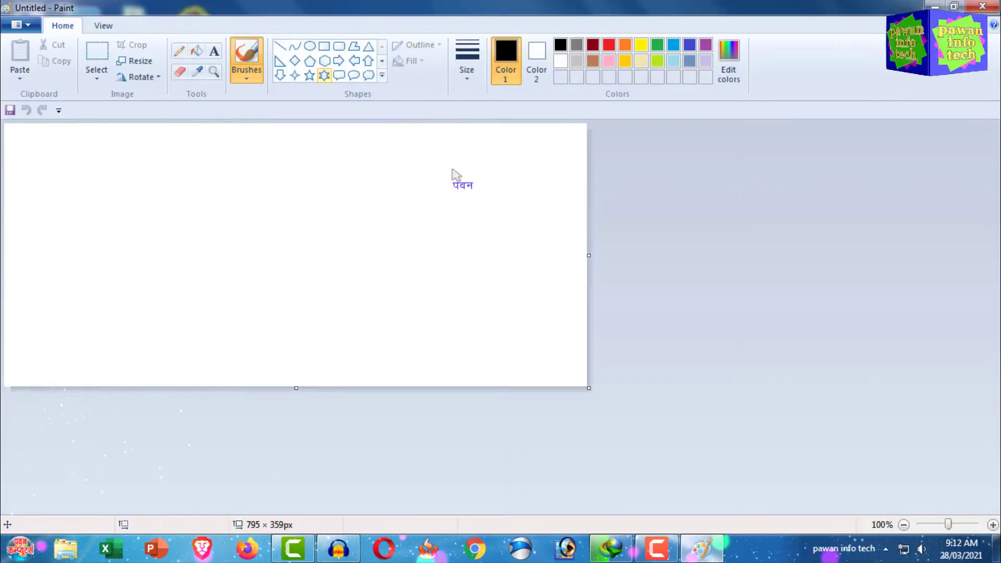
# Close the Paint window.
pyautogui.click(983, 6)
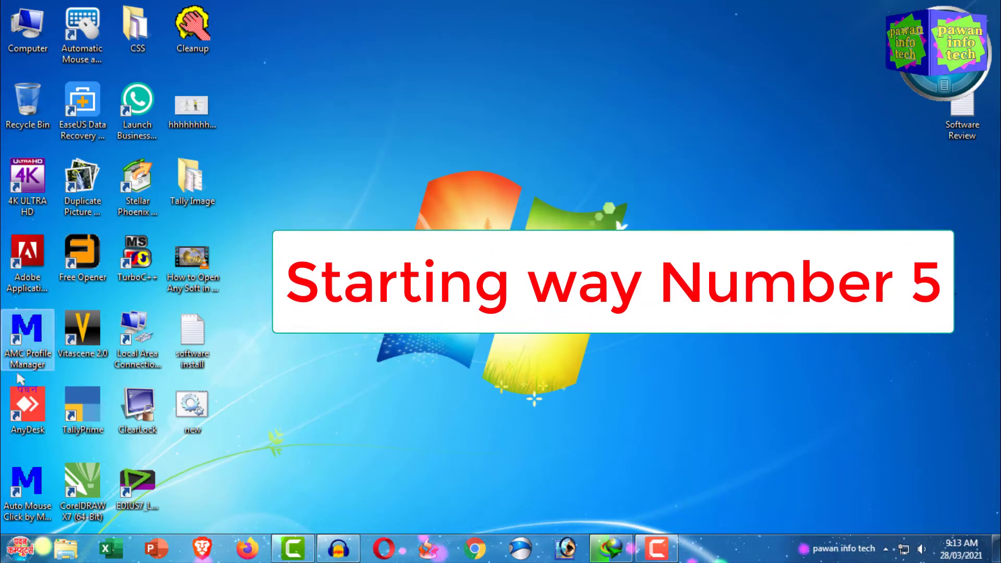
pyautogui.press('super')
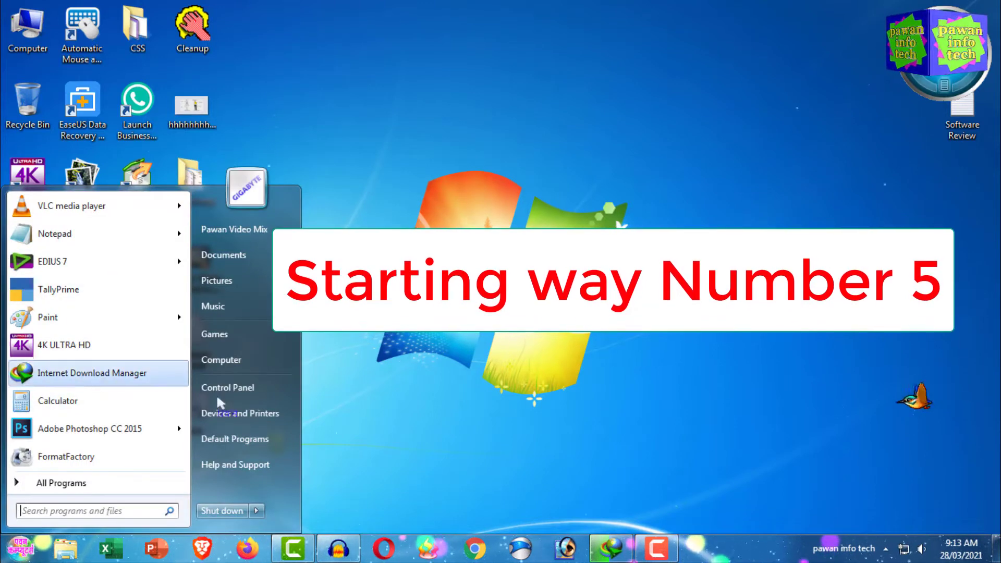
pyautogui.press('Escape')
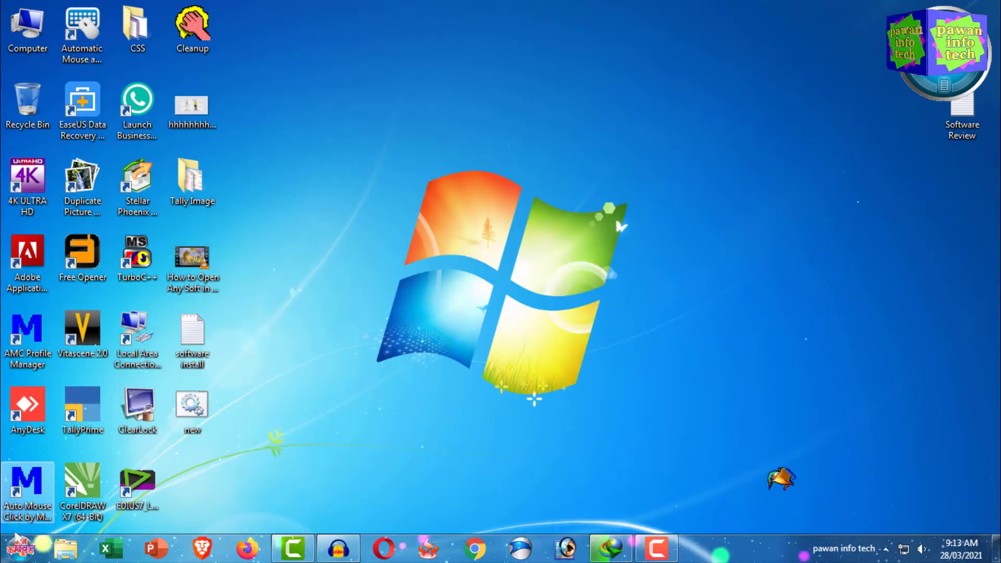
# Pin Paint to the Start menu from the Accessories program folder.
pyautogui.click(18, 545)
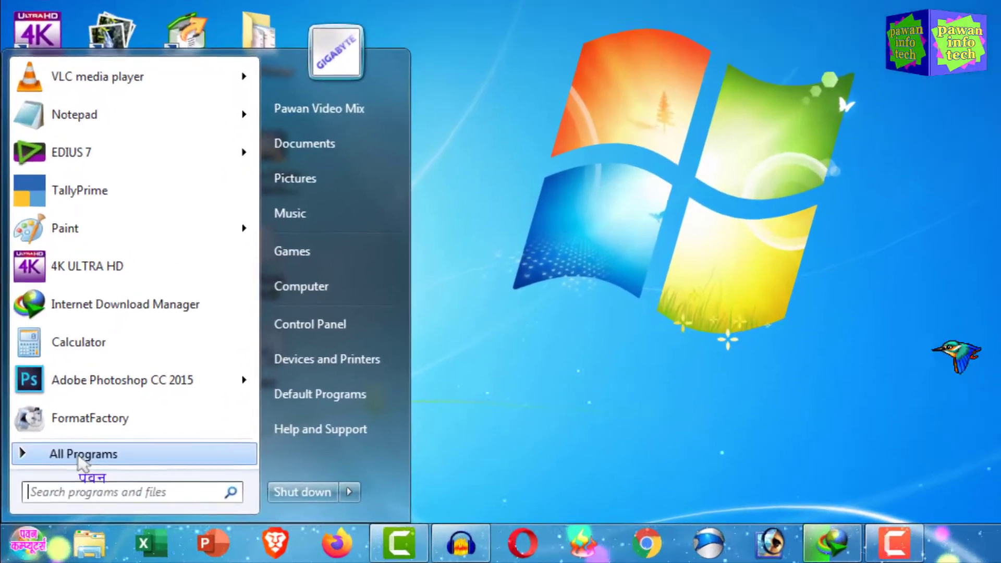
pyautogui.click(79, 454)
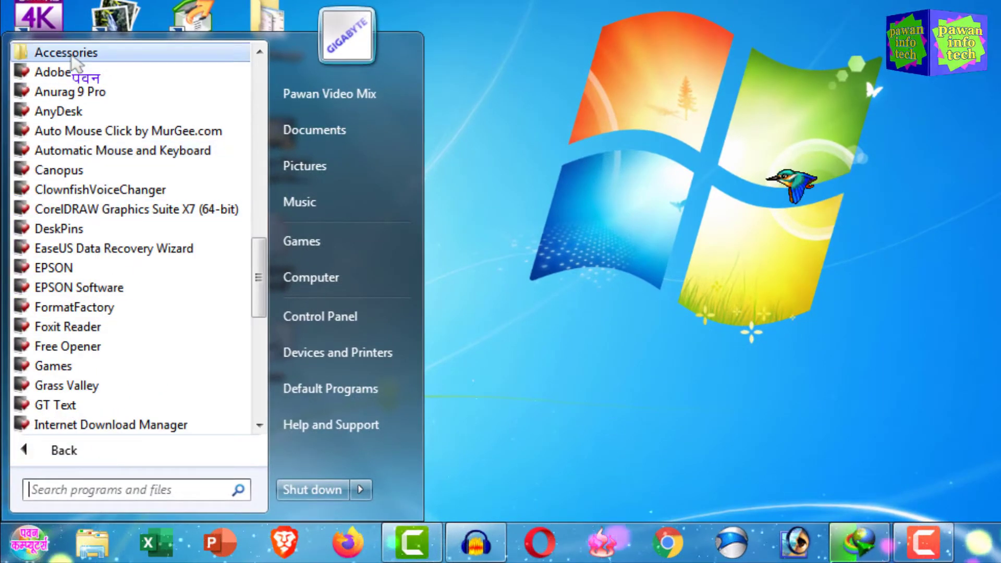
pyautogui.click(74, 54)
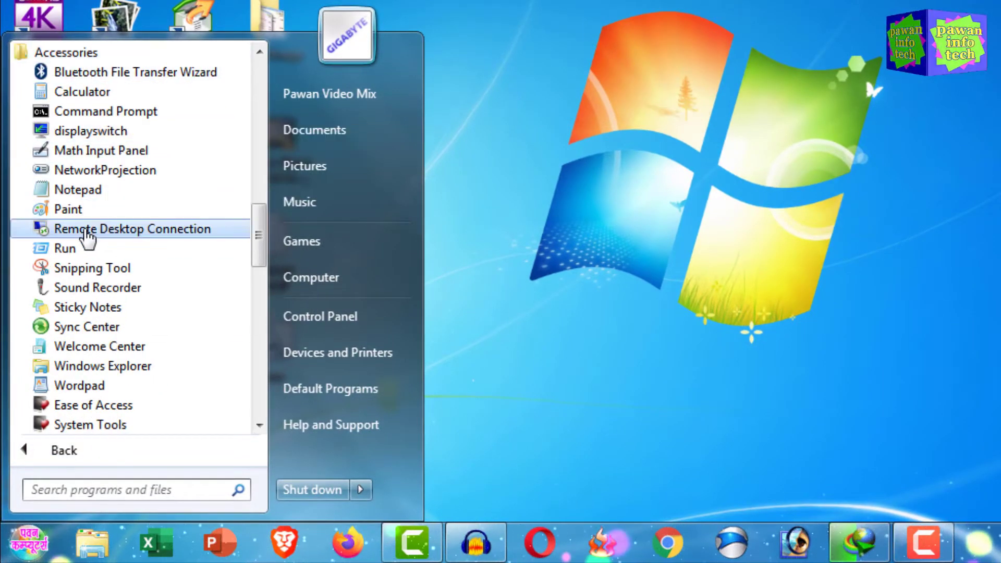
pyautogui.rightClick(61, 210)
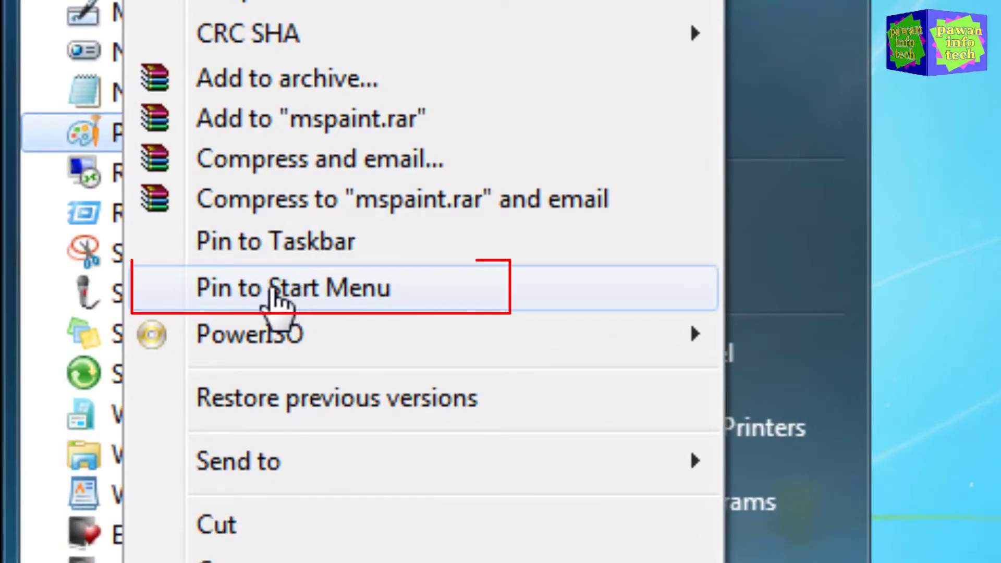
pyautogui.click(315, 301)
pyautogui.click(569, 156)
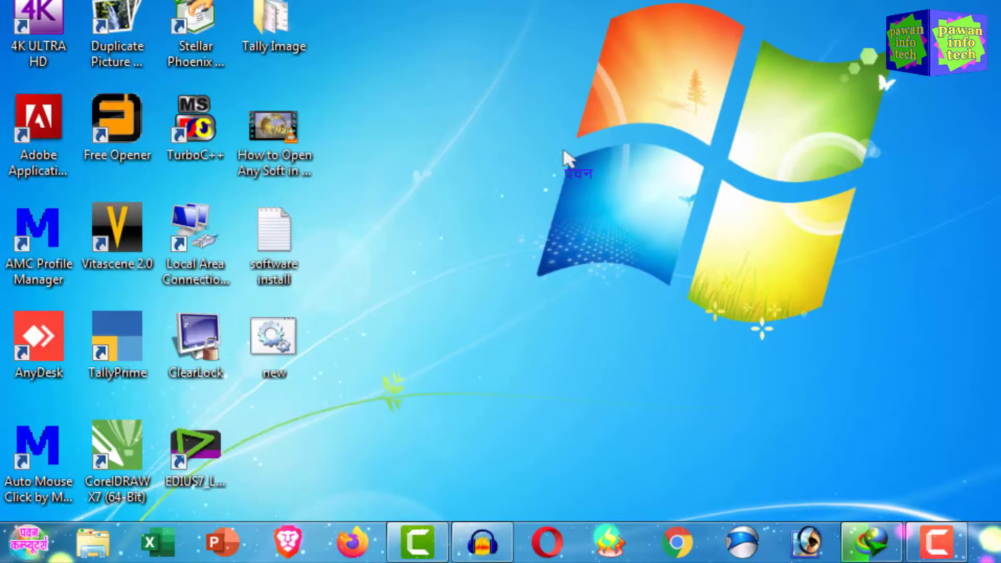
# Launch Paint from its pinned Start menu entry, then close its window.
pyautogui.click(28, 542)
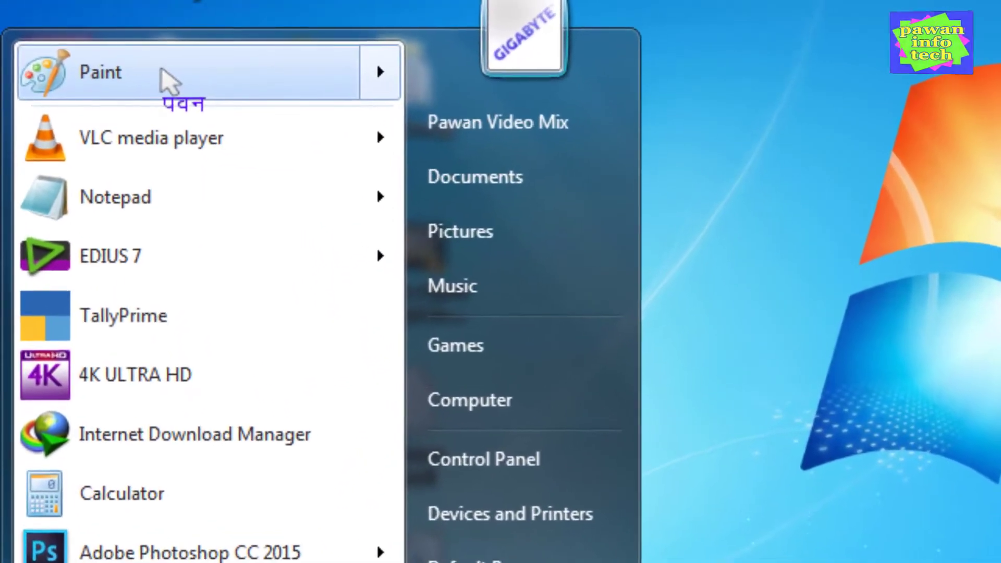
pyautogui.moveTo(99, 13)
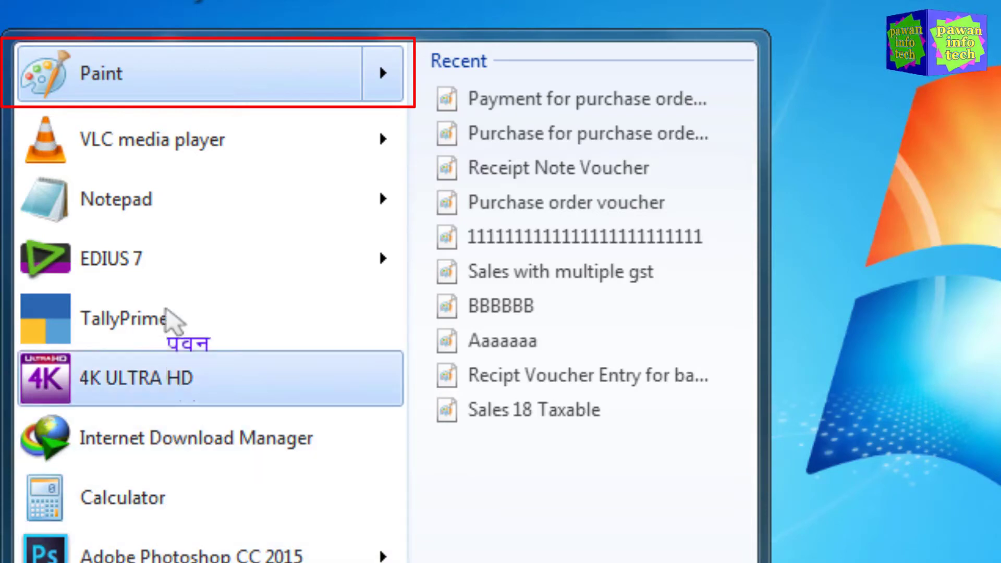
pyautogui.press('Escape')
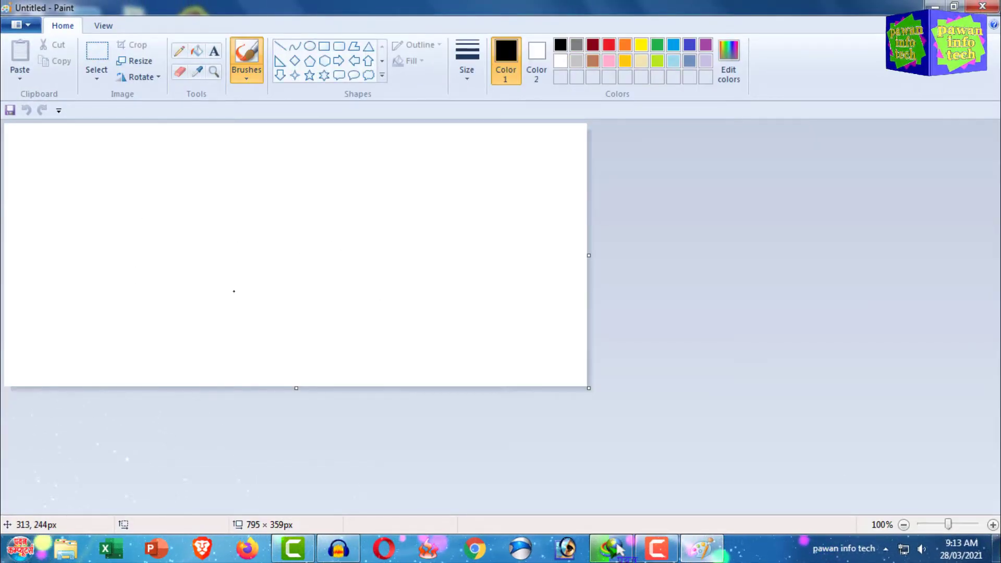
pyautogui.click(983, 7)
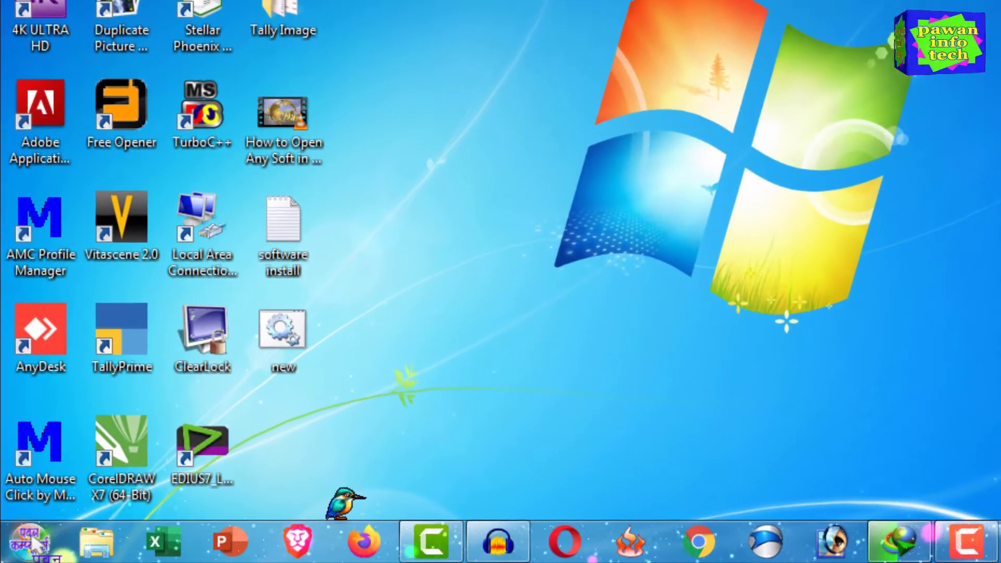
# Pin Paint to the taskbar from its pinned Start menu entry.
pyautogui.click(22, 548)
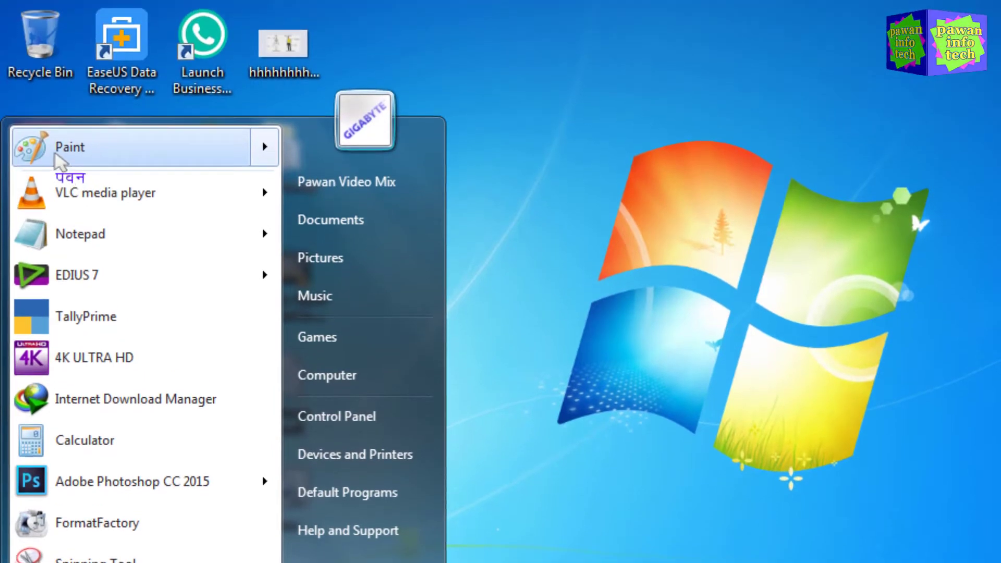
pyautogui.rightClick(75, 152)
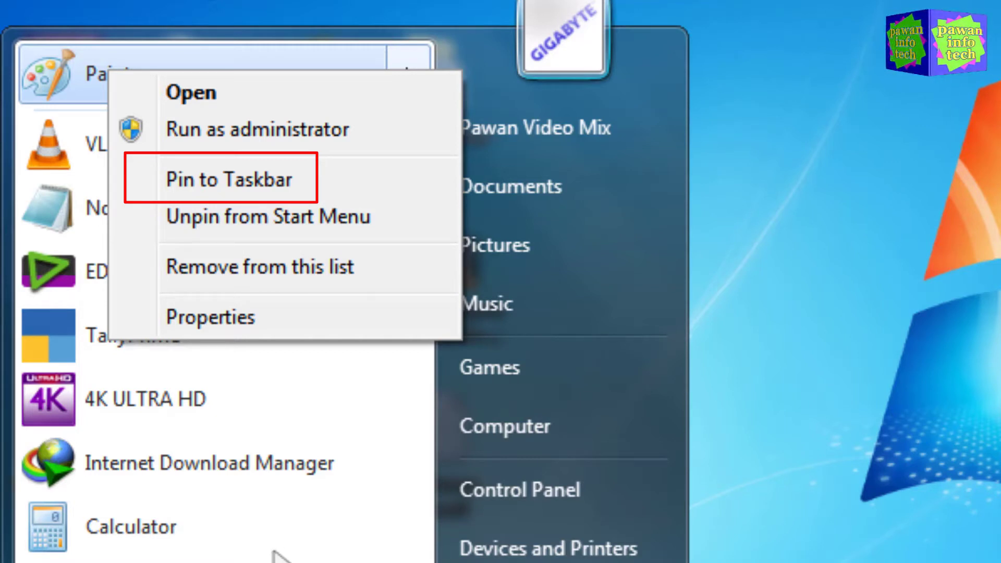
pyautogui.click(256, 180)
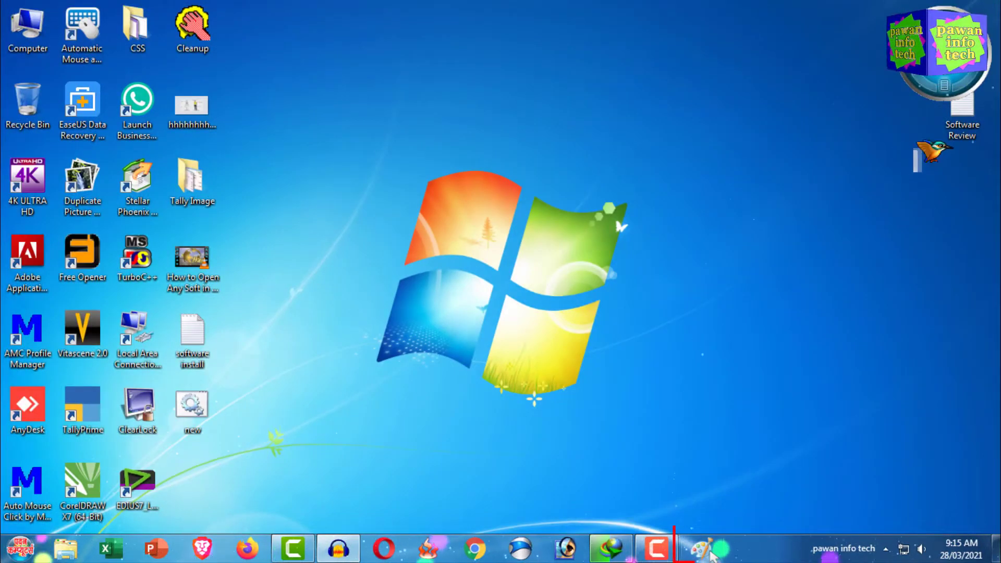
# Launch Paint from its pinned taskbar shortcut, then close its window.
pyautogui.click(712, 554)
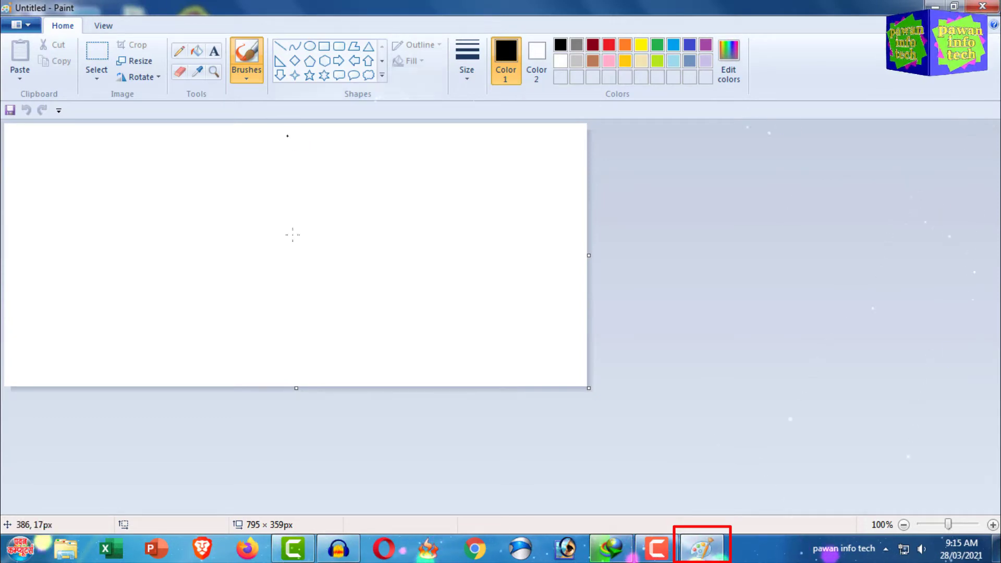
pyautogui.click(983, 7)
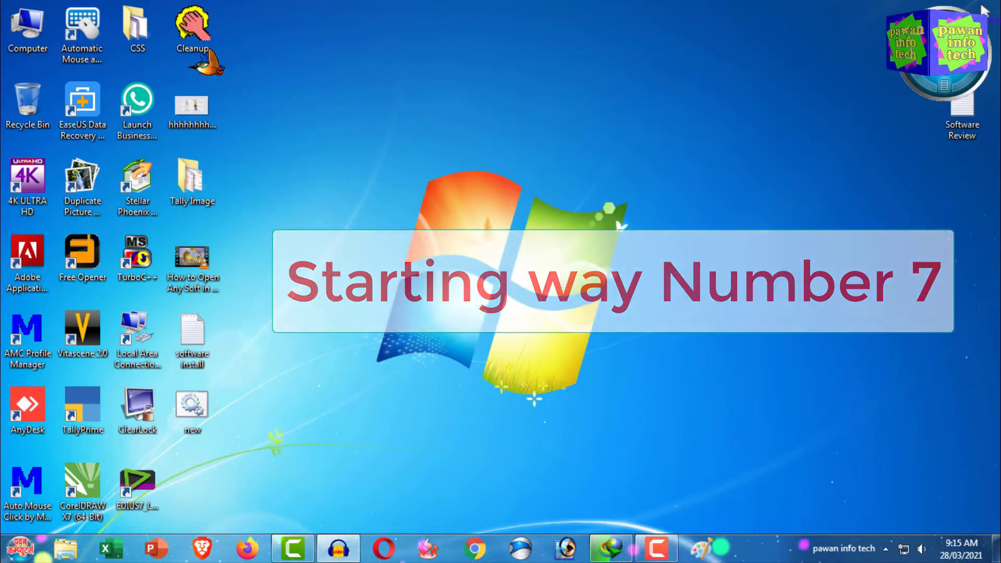
pyautogui.rightClick(407, 213)
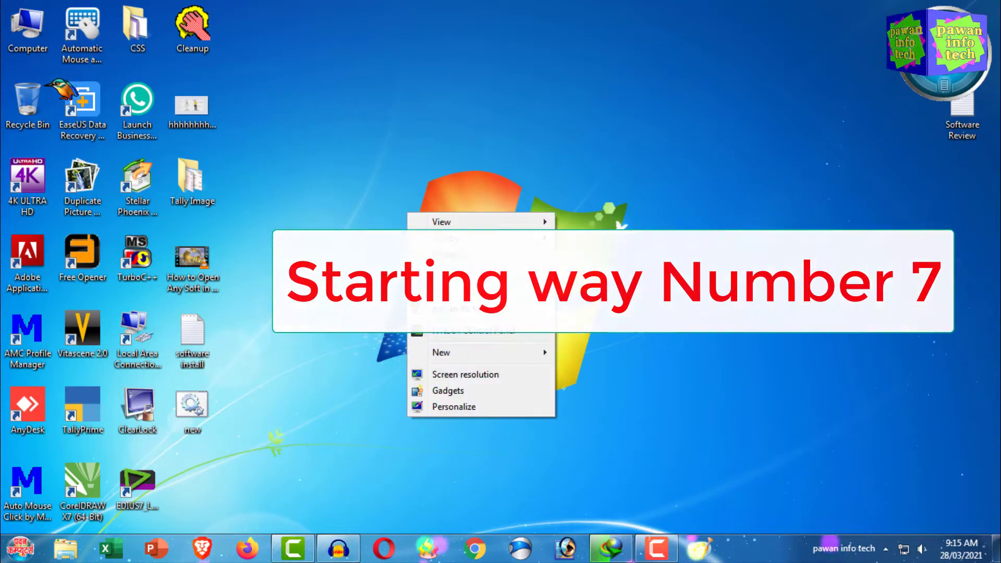
pyautogui.click(397, 194)
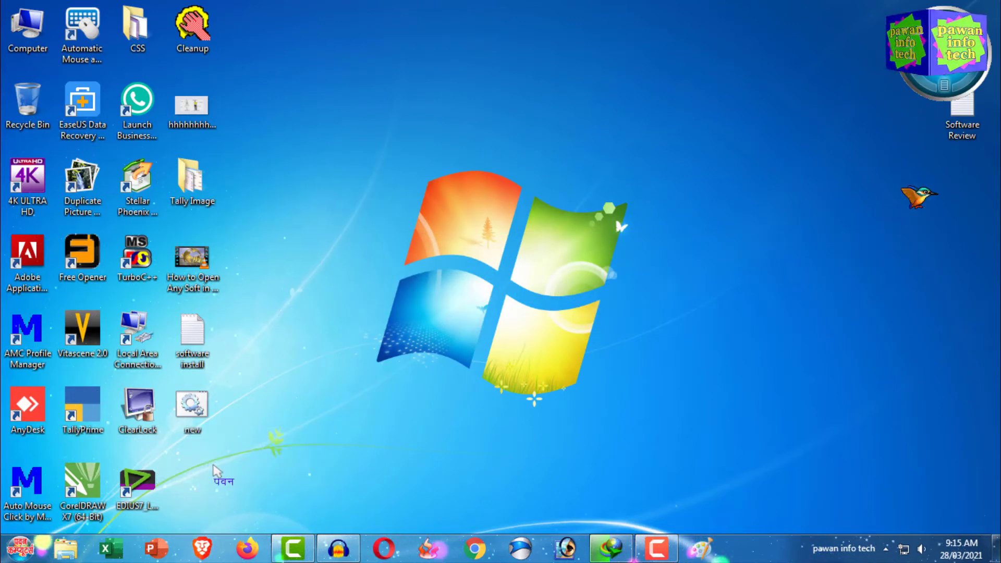
pyautogui.rightClick(212, 467)
pyautogui.click(293, 301)
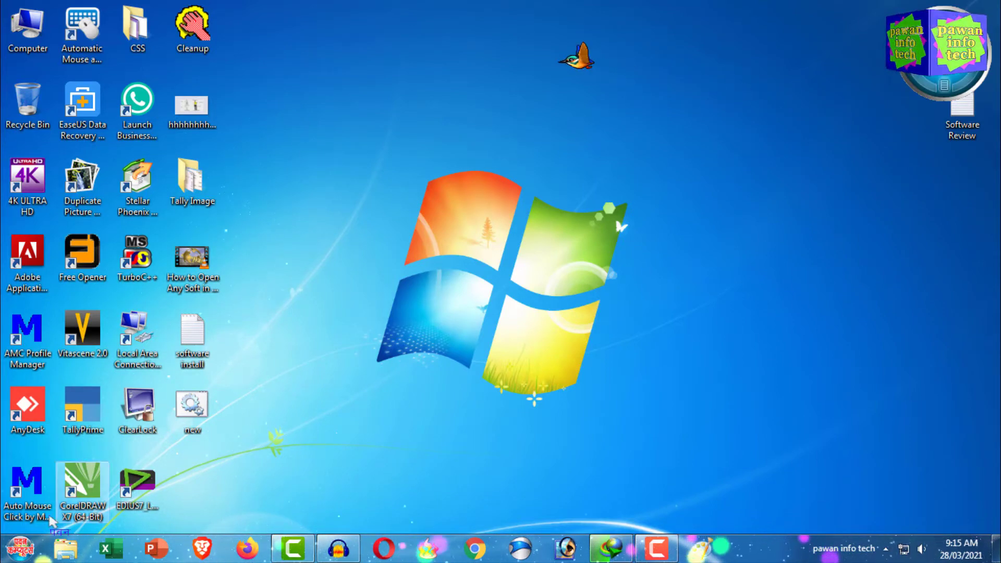
# Create a desktop shortcut for Paint from its entry in the Accessories program folder.
pyautogui.click(18, 549)
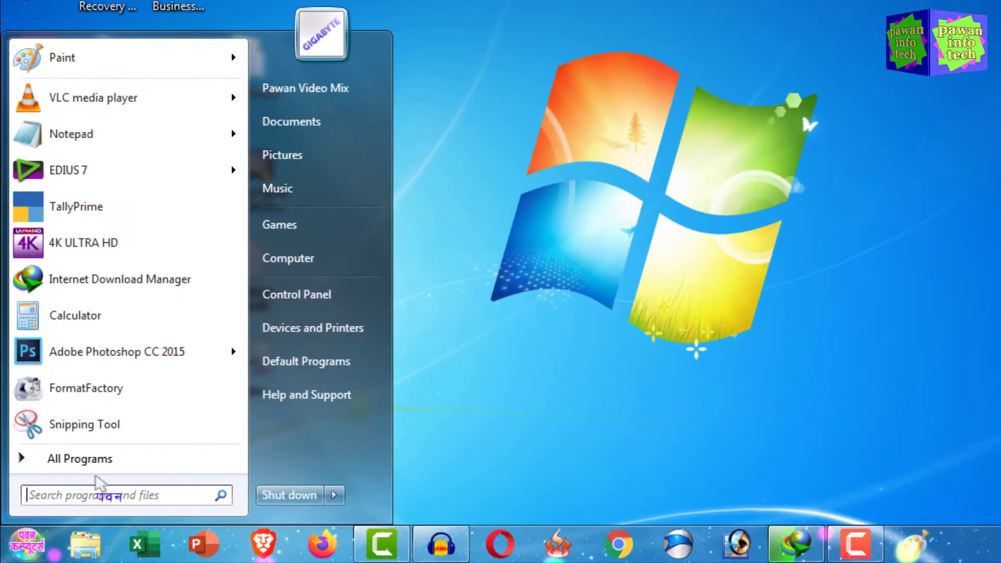
pyautogui.click(87, 466)
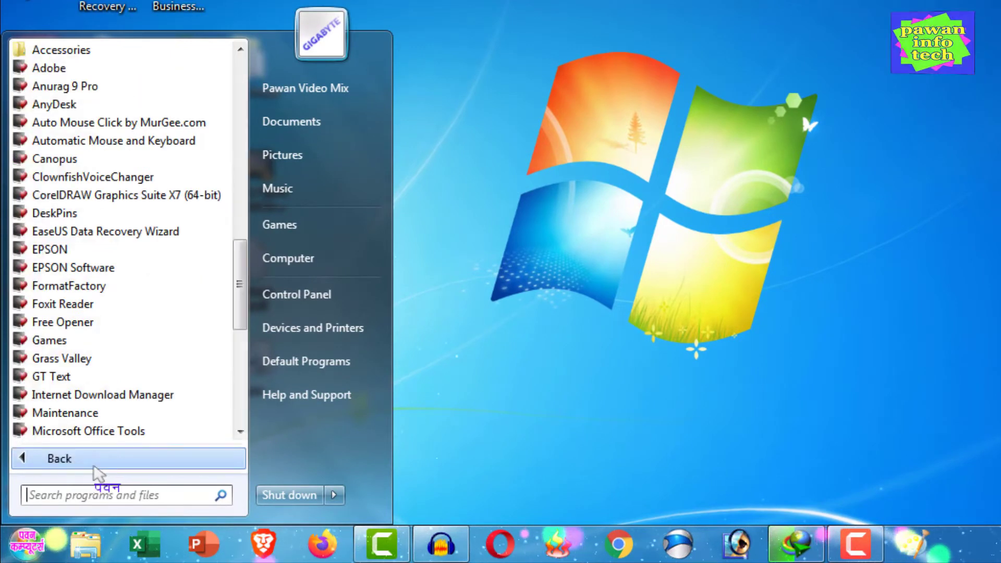
pyautogui.click(70, 51)
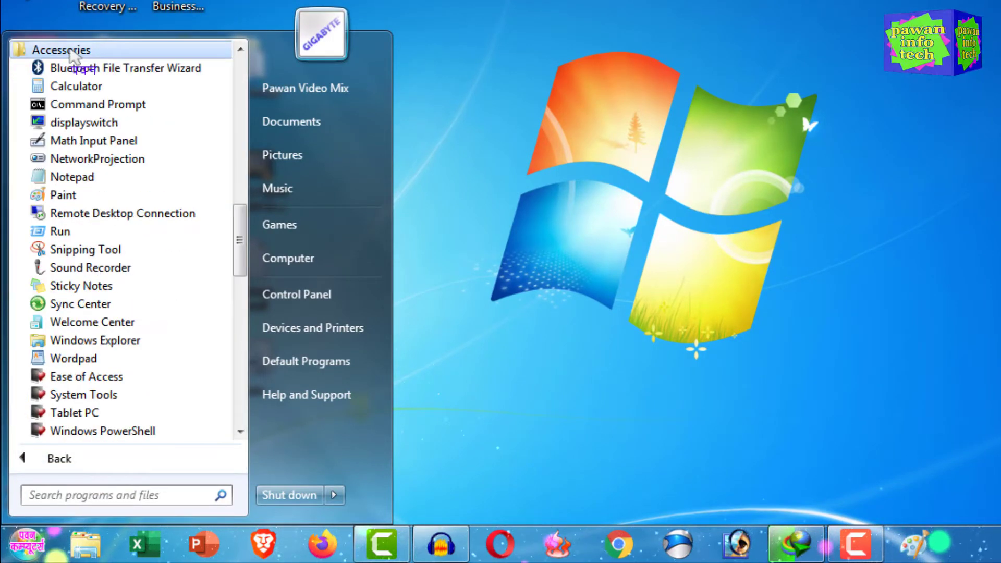
pyautogui.rightClick(62, 205)
pyautogui.moveTo(178, 389)
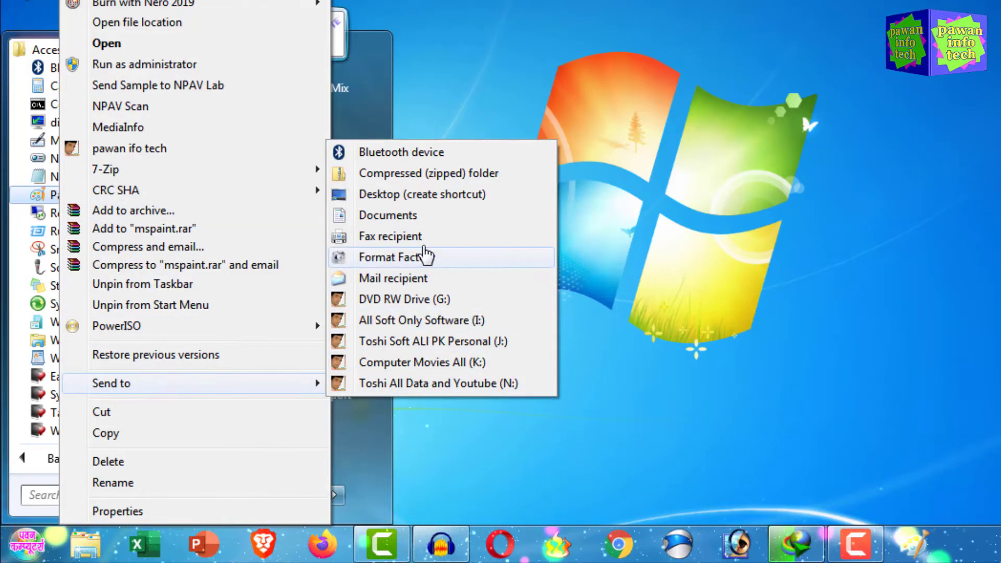
pyautogui.click(408, 195)
pyautogui.click(562, 290)
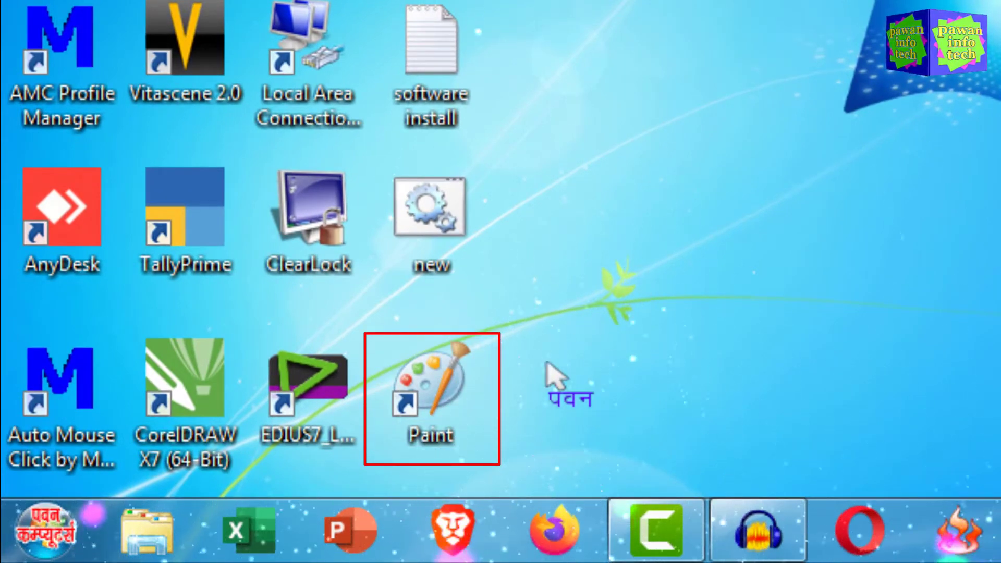
# Launch Paint directly from its desktop shortcut, then close its window.
pyautogui.doubleClick(430, 383)
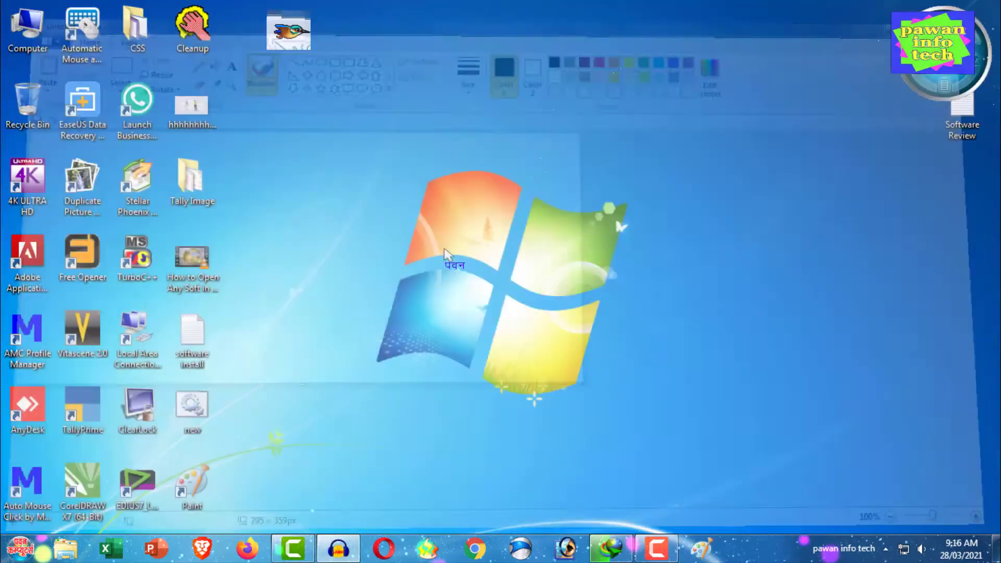
pyautogui.rightClick(443, 206)
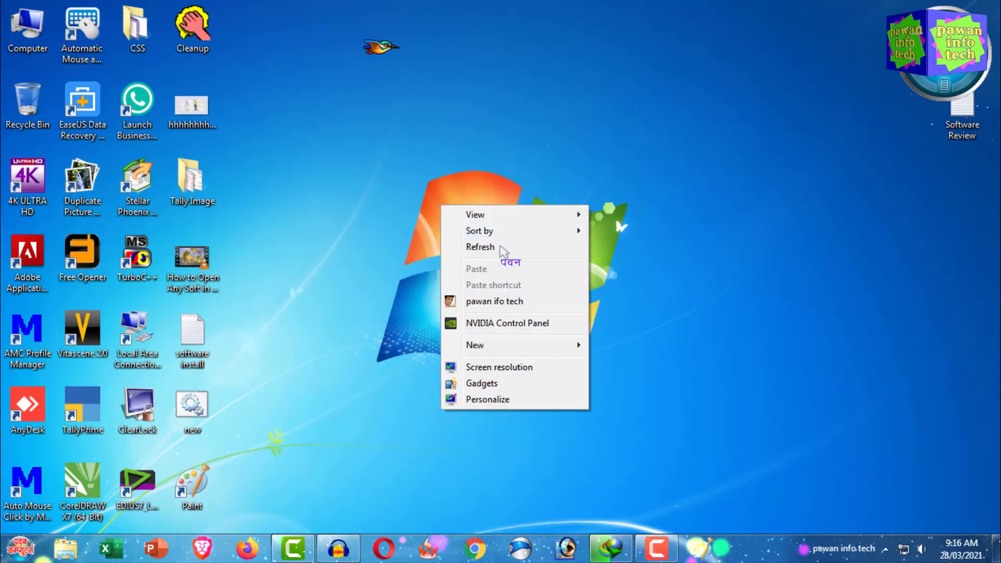
pyautogui.click(481, 246)
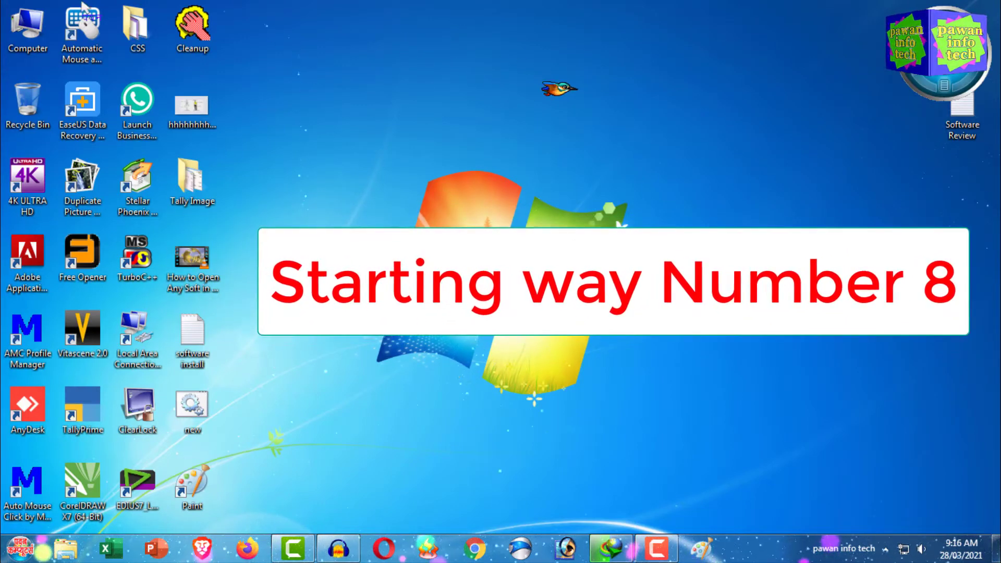
# Launch Paint with the Open command of its desktop shortcut, then close its window.
pyautogui.rightClick(196, 482)
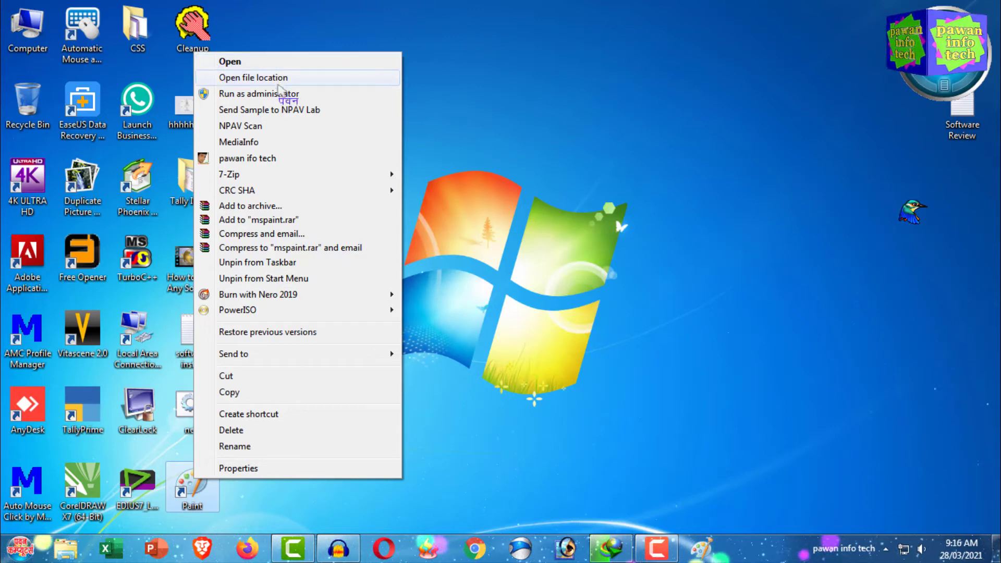
pyautogui.click(242, 62)
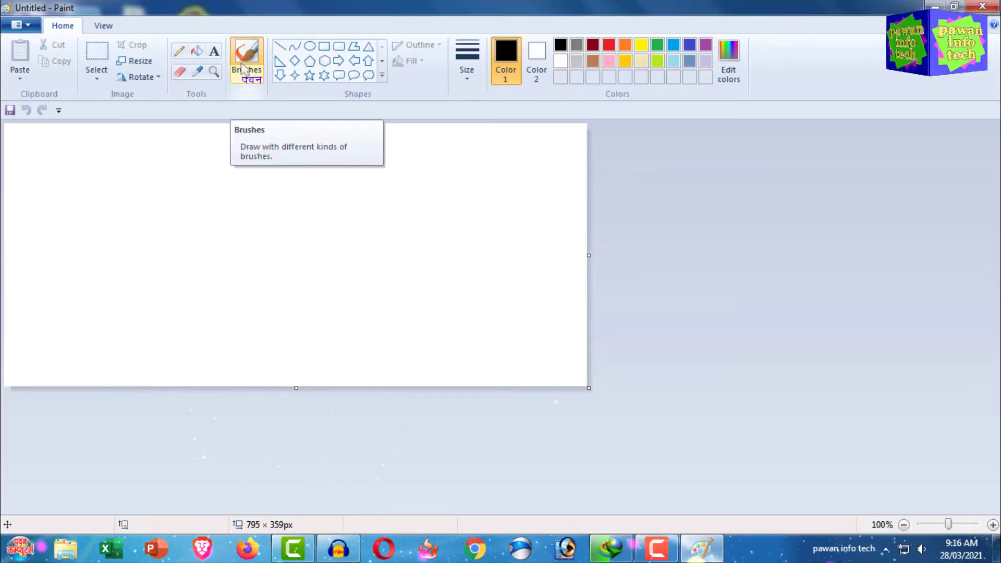
pyautogui.click(983, 6)
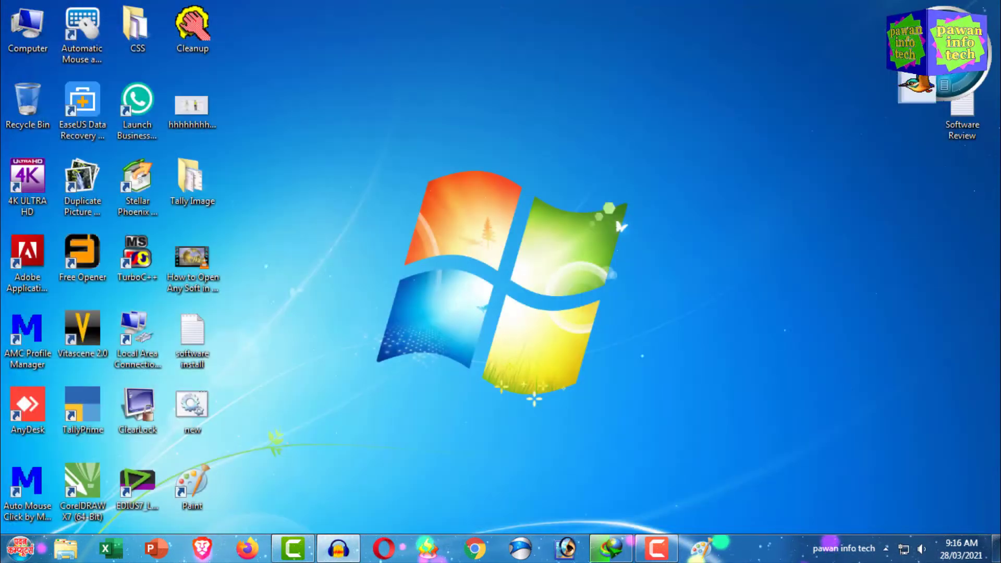
pyautogui.rightClick(275, 248)
pyautogui.click(322, 286)
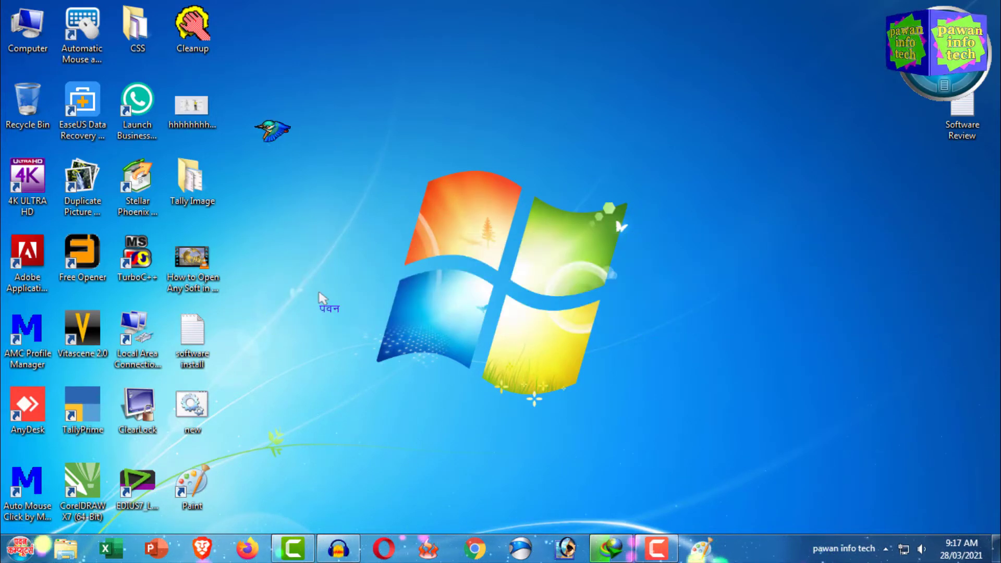
pyautogui.rightClick(325, 257)
pyautogui.click(358, 300)
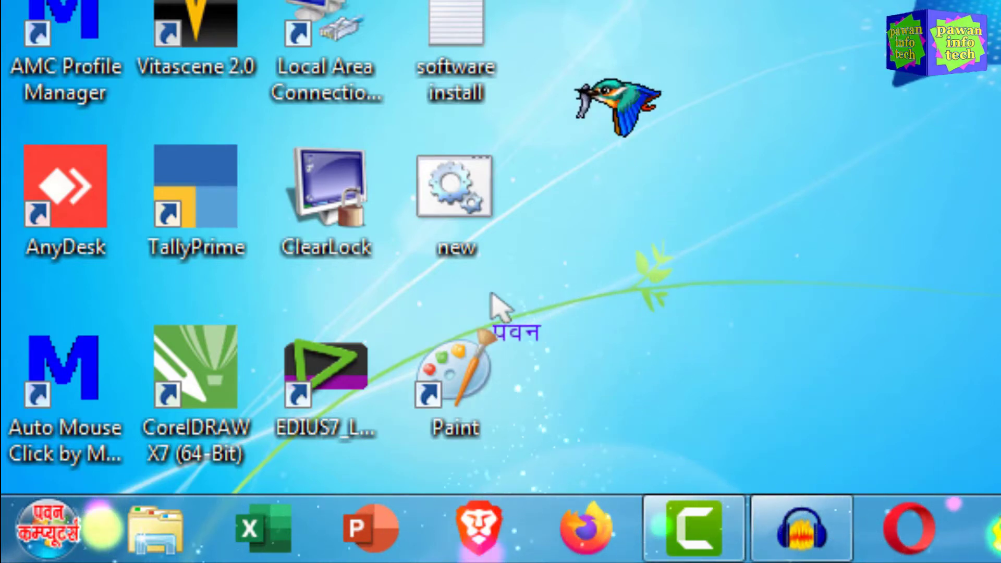
# Assign Ctrl + Alt + P as the shortcut key in the Paint desktop shortcut's properties and save the change.
pyautogui.rightClick(459, 370)
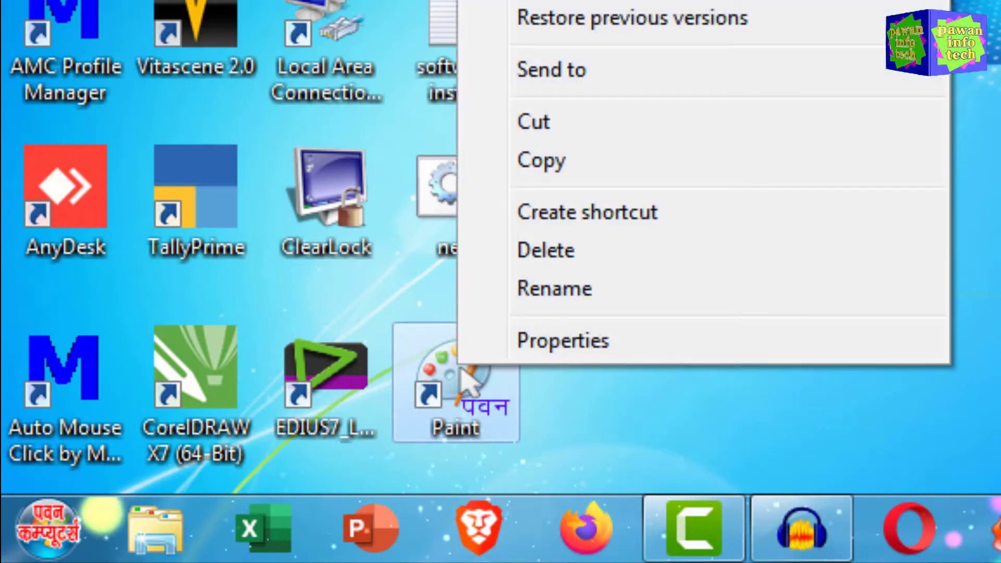
pyautogui.click(564, 349)
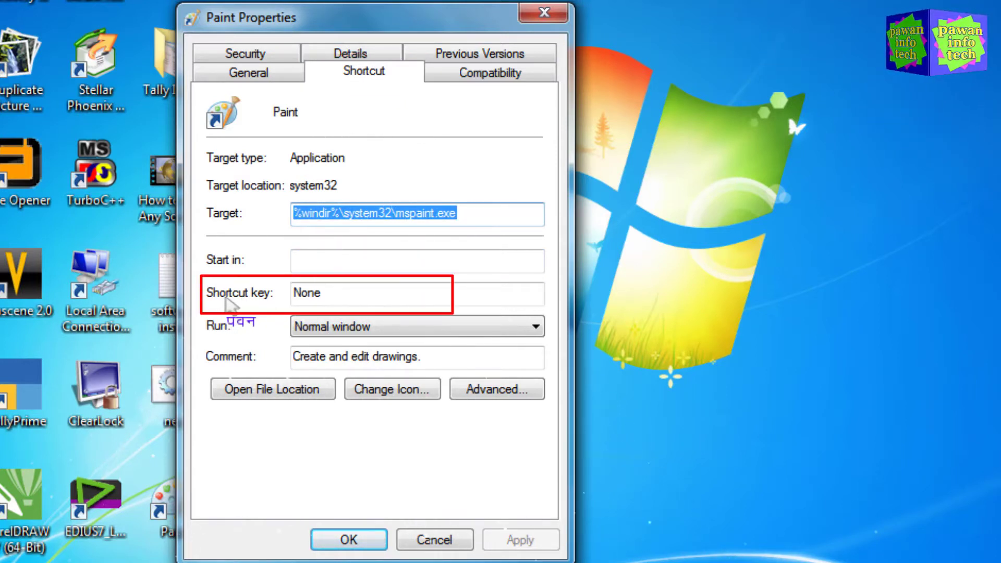
pyautogui.click(343, 299)
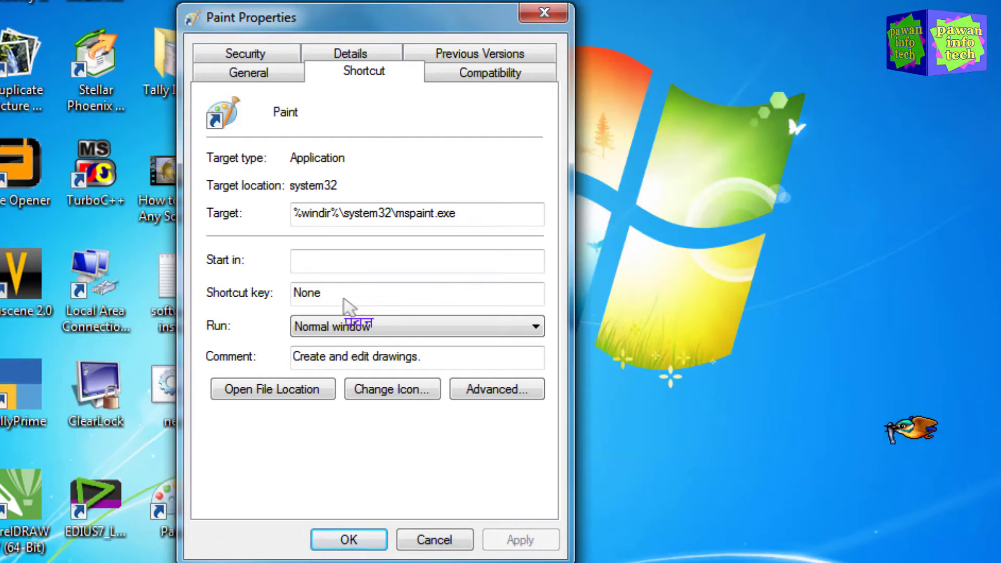
pyautogui.hotkey('ctrl', 'alt')
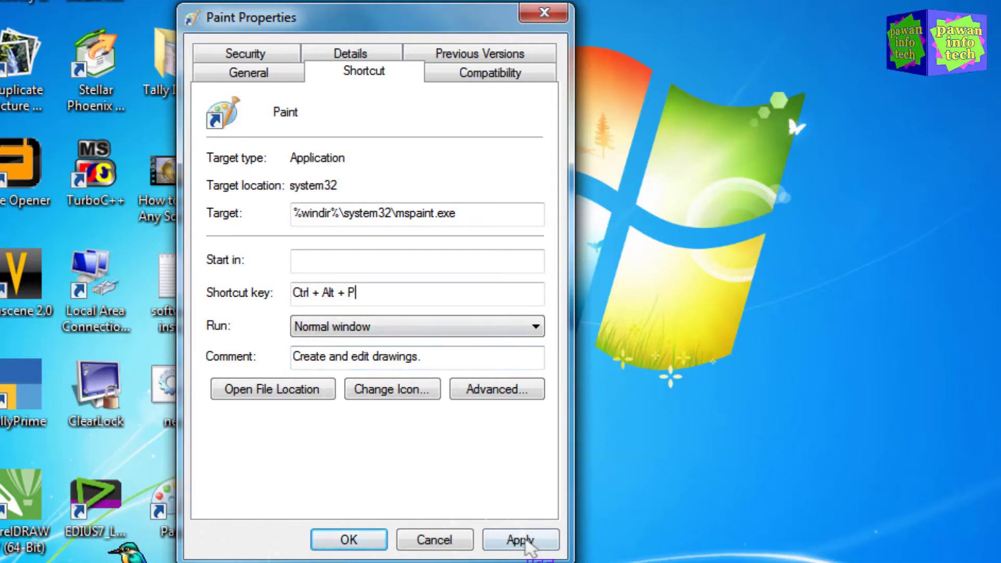
pyautogui.click(521, 540)
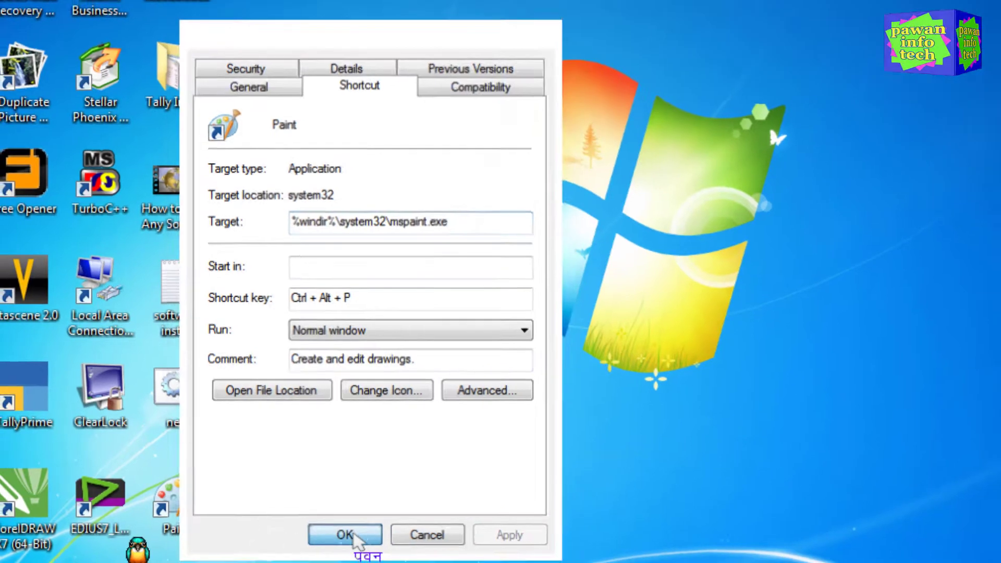
pyautogui.click(359, 539)
# Refresh the desktop, launch Paint with its assigned shortcut key, and close its window.
pyautogui.rightClick(309, 113)
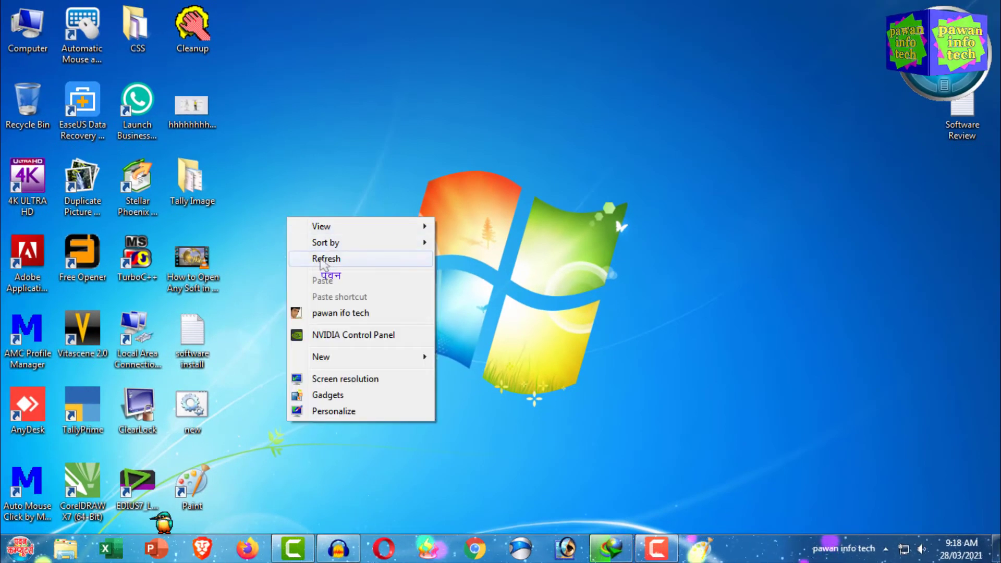
pyautogui.click(324, 260)
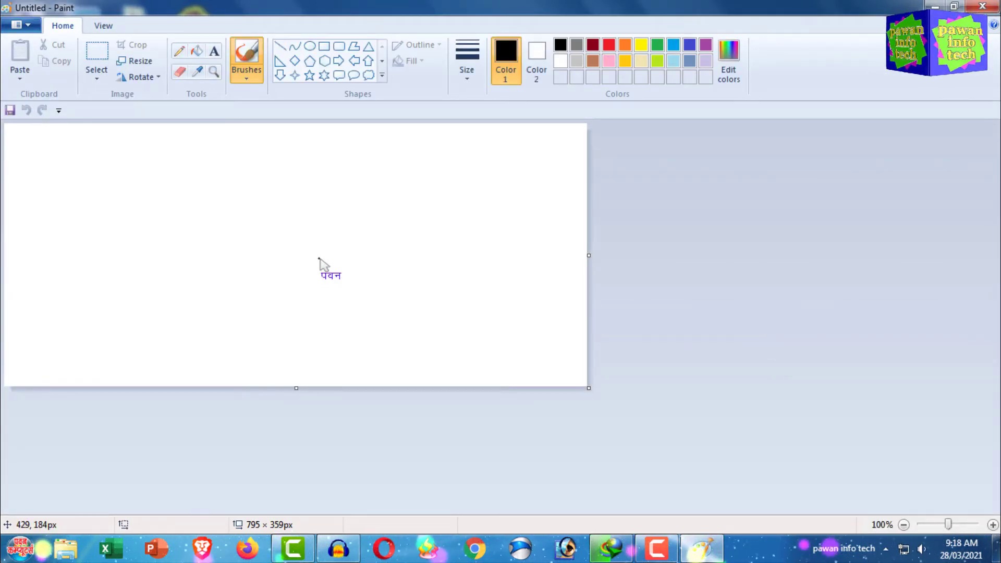
pyautogui.hotkey('alt', 'F4')
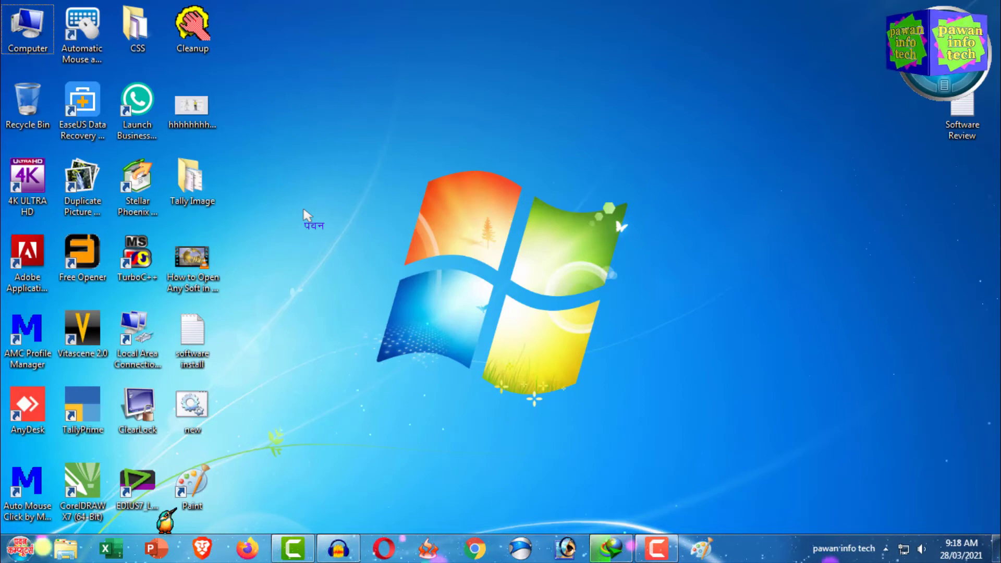
# Launch Paint again from the desktop using only the keyboard, and close its window.
pyautogui.press('p')
pyautogui.press('Return')
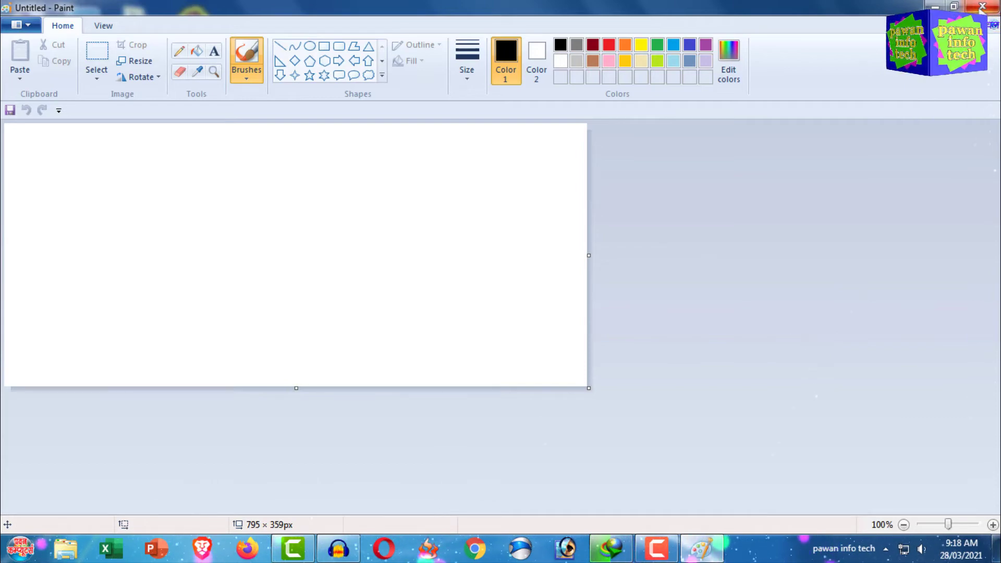
pyautogui.click(983, 7)
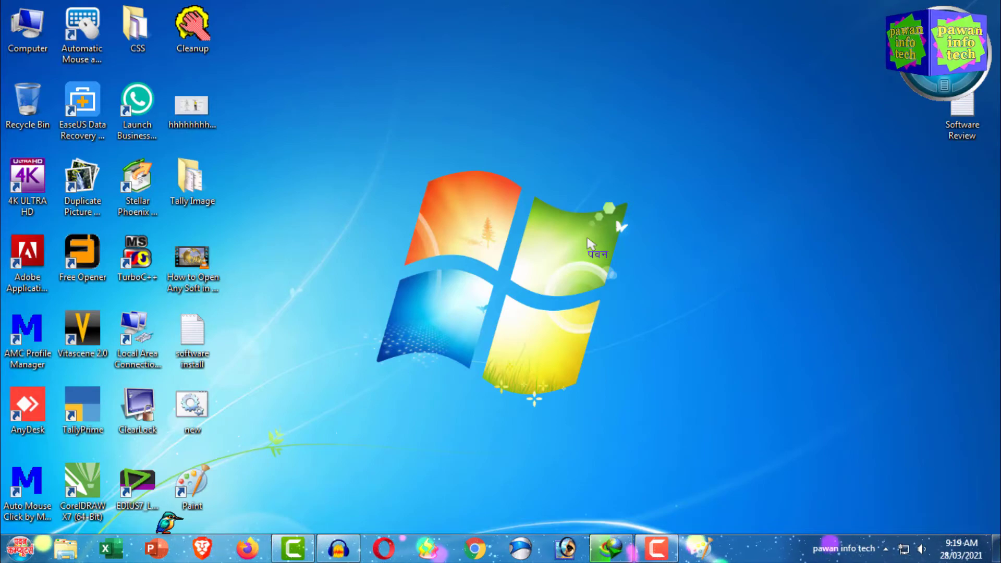
# Launch Paint by running the command mspaint, then close its window and refresh the desktop.
pyautogui.press('super+r')
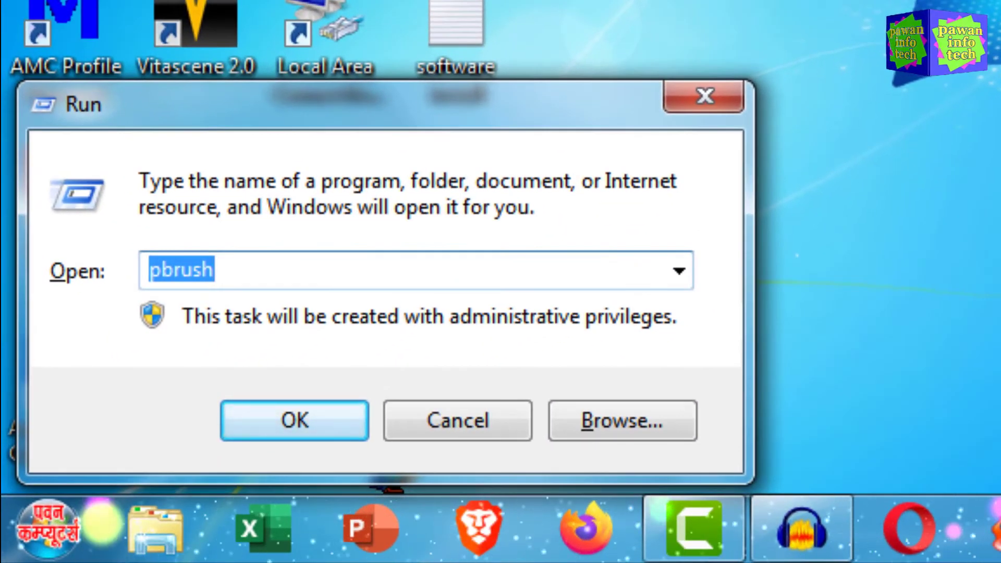
pyautogui.write('mspaint')
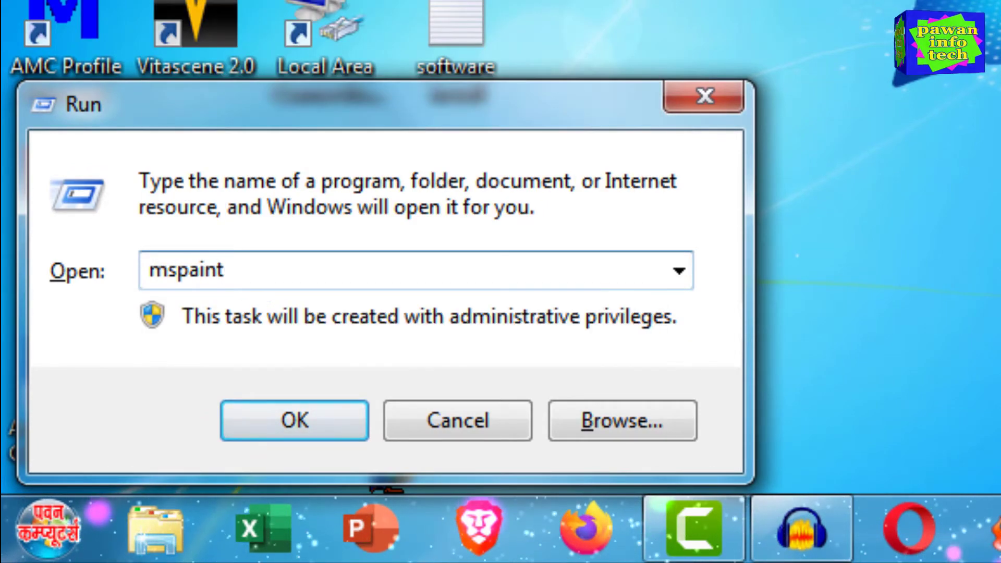
pyautogui.press('Return')
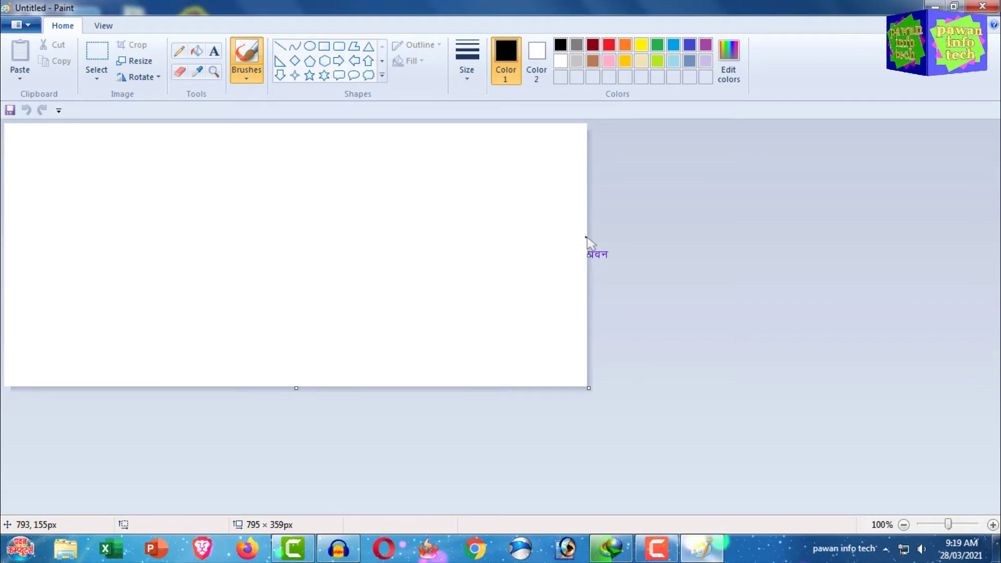
pyautogui.click(991, 8)
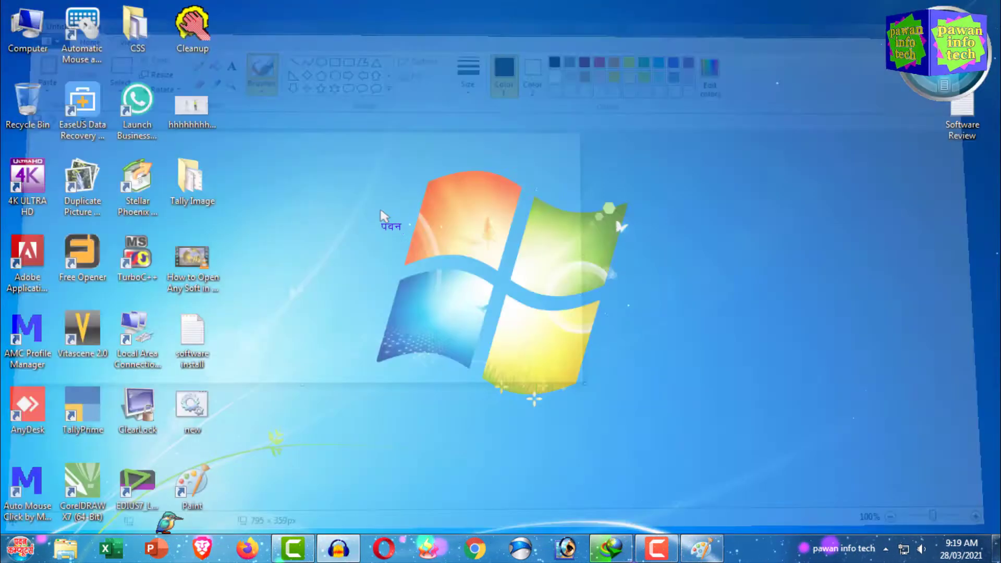
pyautogui.rightClick(375, 202)
pyautogui.click(418, 243)
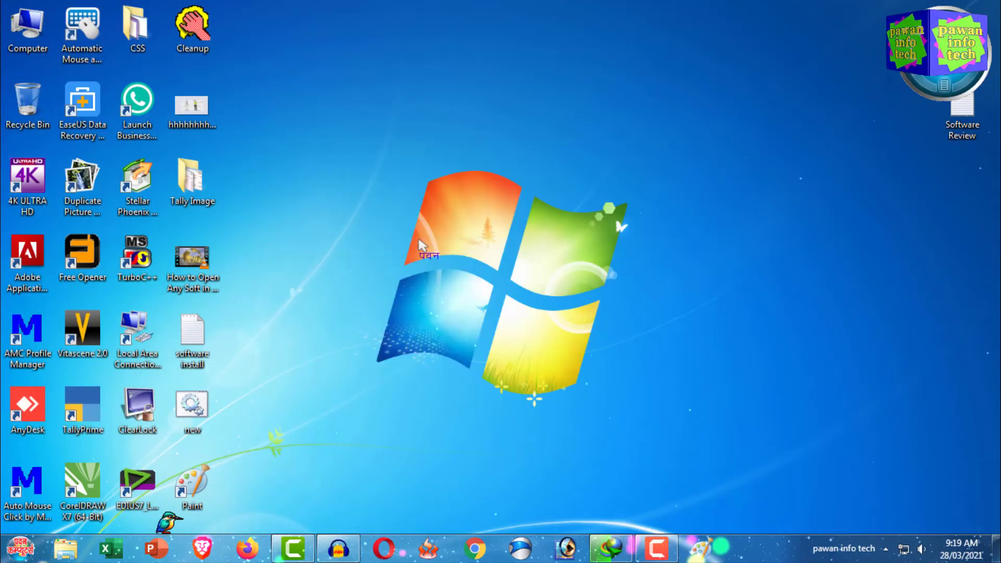
# Try to run the custom name pkmk from the Run dialog, then close the dialogs.
pyautogui.press('super+r')
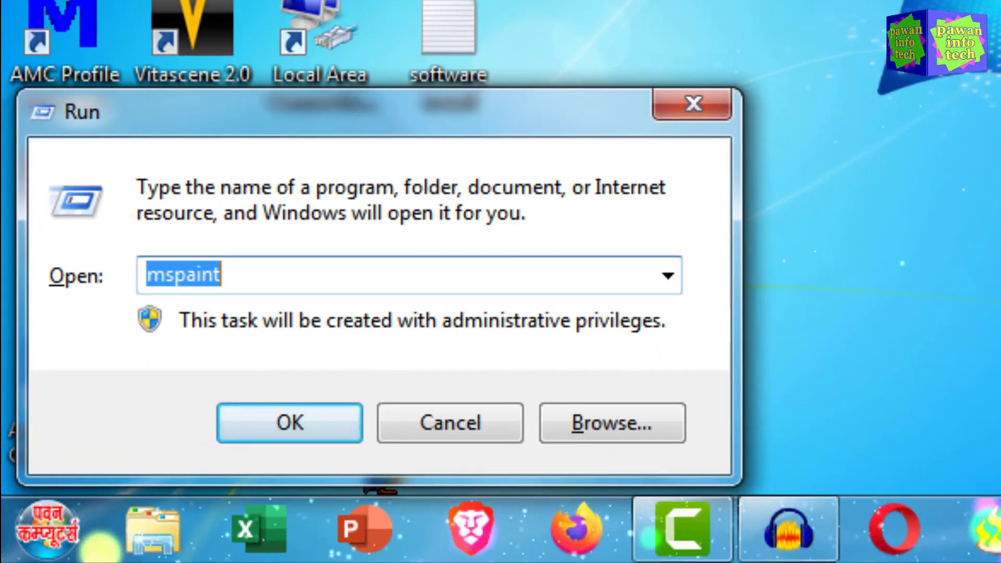
pyautogui.write('pkmk')
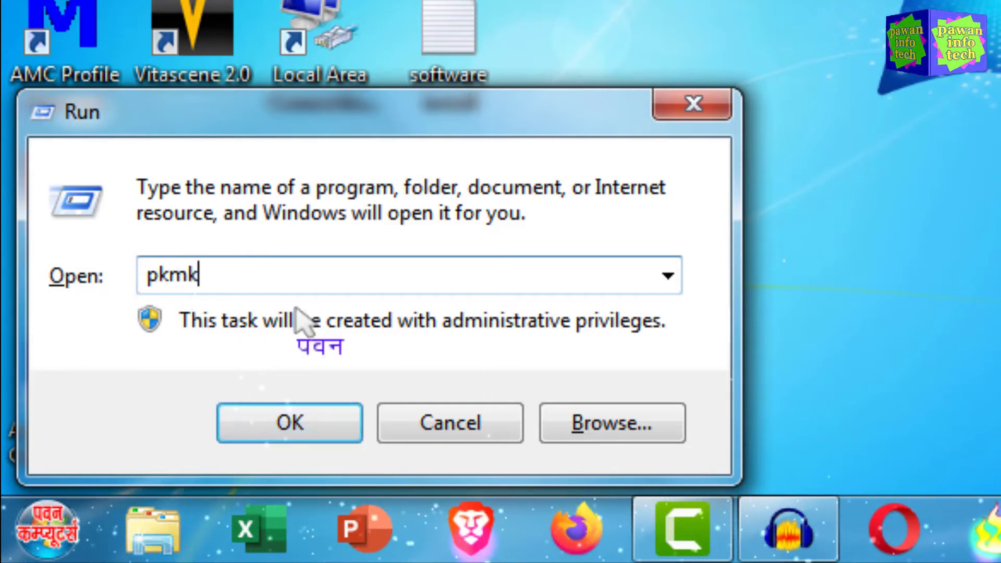
pyautogui.click(275, 437)
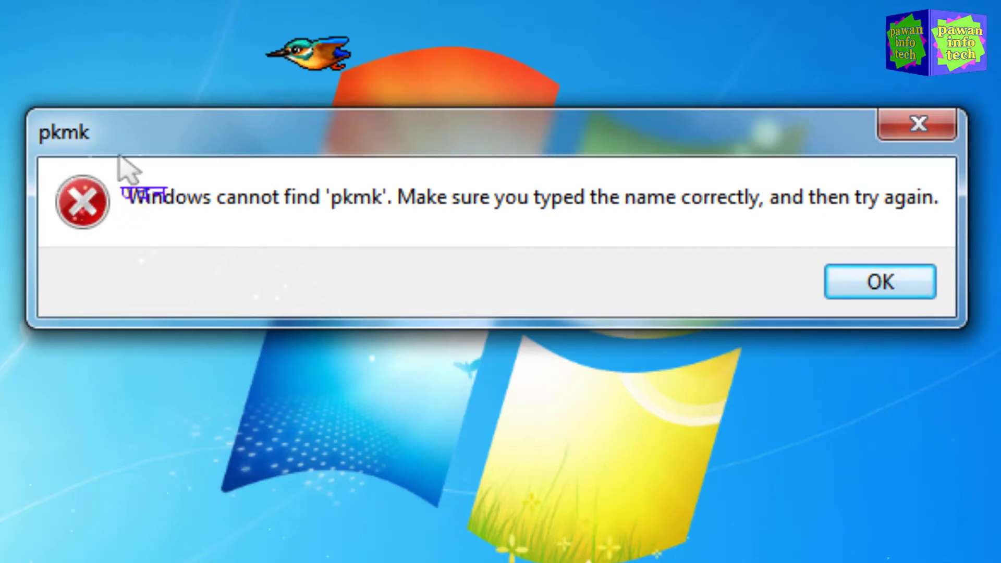
pyautogui.click(868, 286)
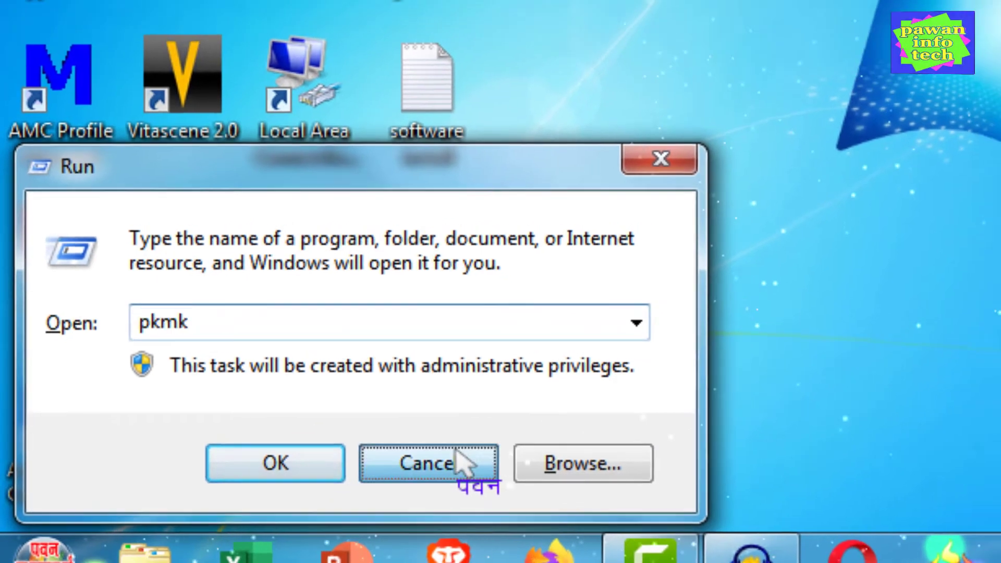
pyautogui.click(449, 459)
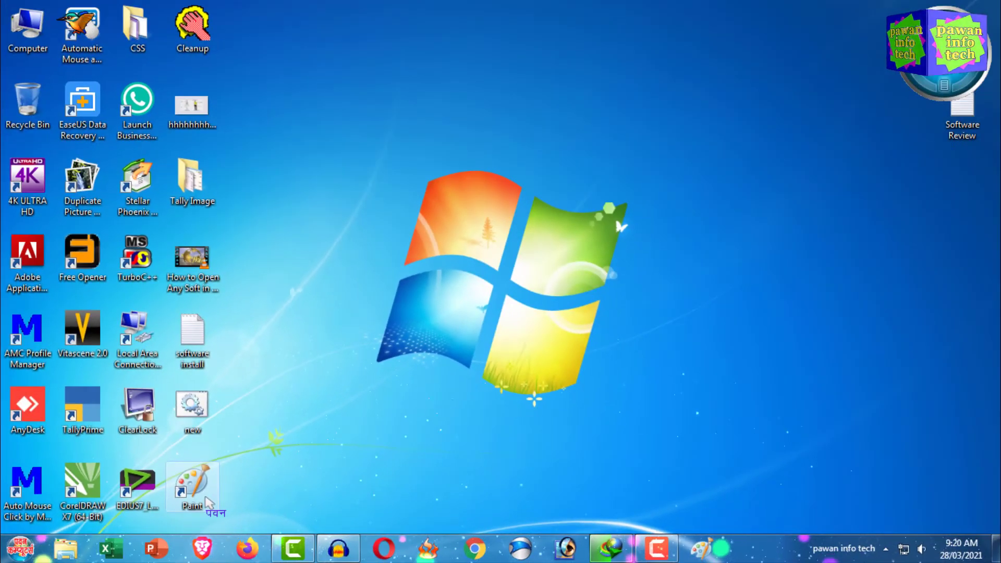
# Repeat the attempt to run pkmk as a command, cancel the Run dialog and refresh the desktop.
pyautogui.press('super+r')
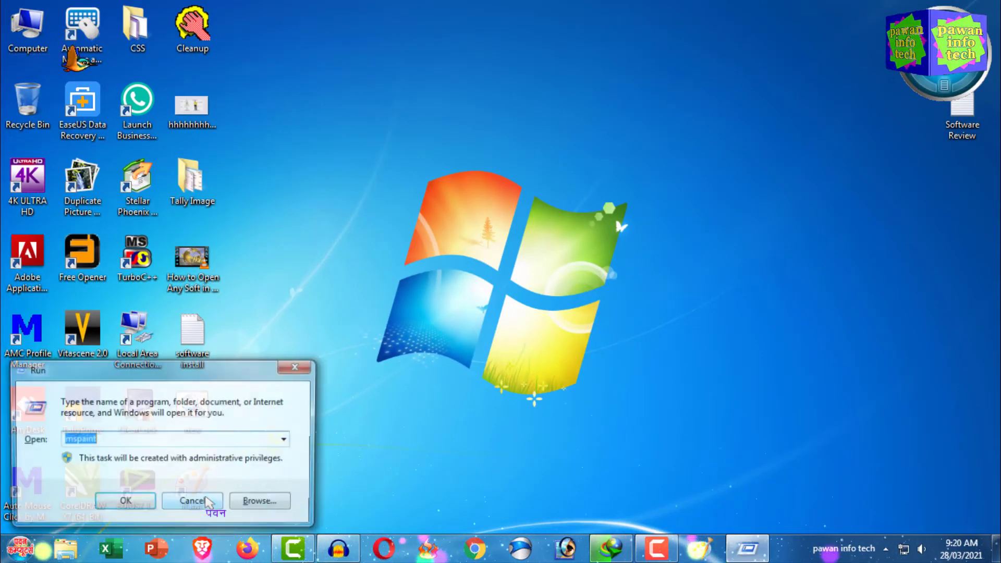
pyautogui.write('pkmk')
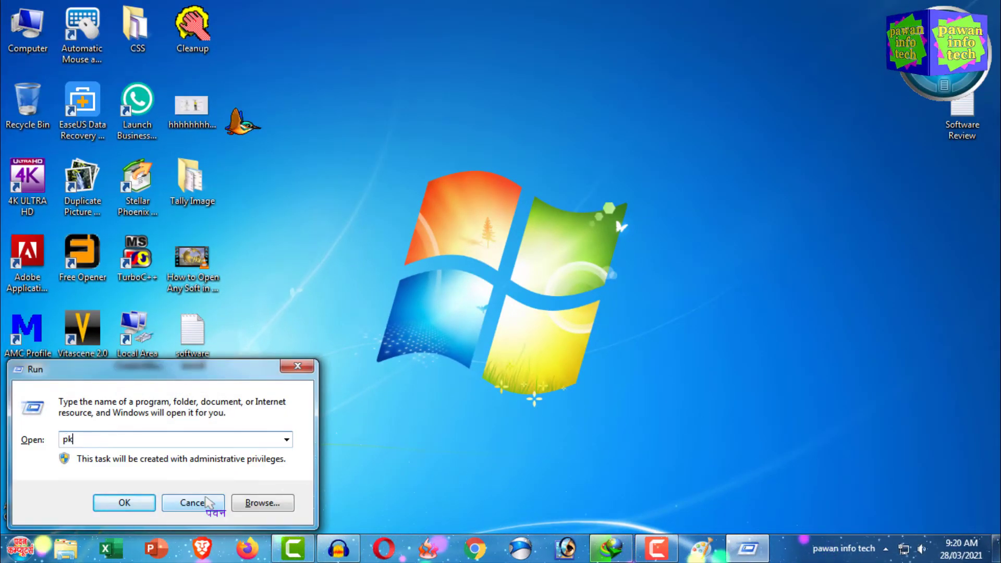
pyautogui.click(139, 504)
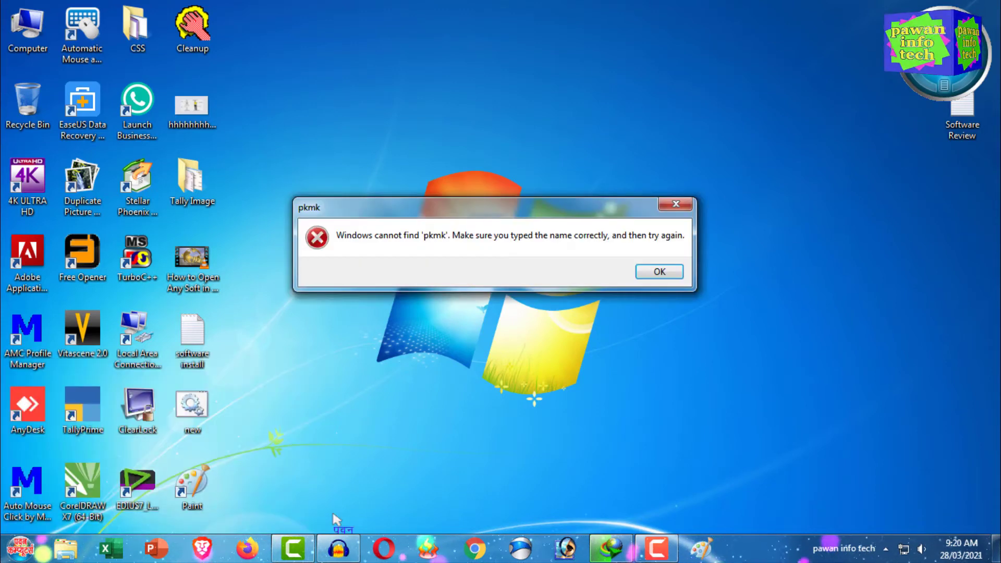
pyautogui.click(659, 272)
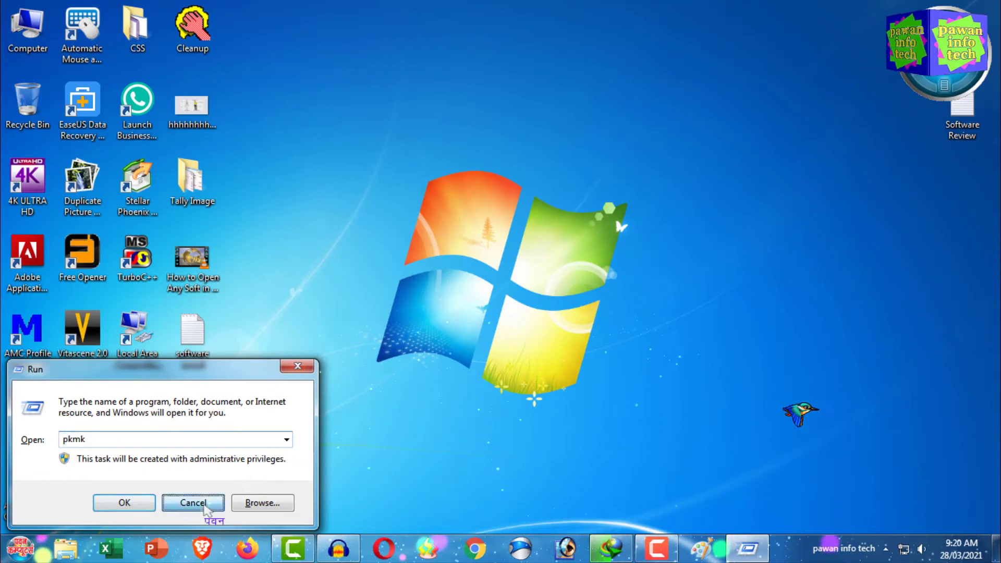
pyautogui.click(193, 502)
pyautogui.rightClick(403, 249)
pyautogui.click(456, 288)
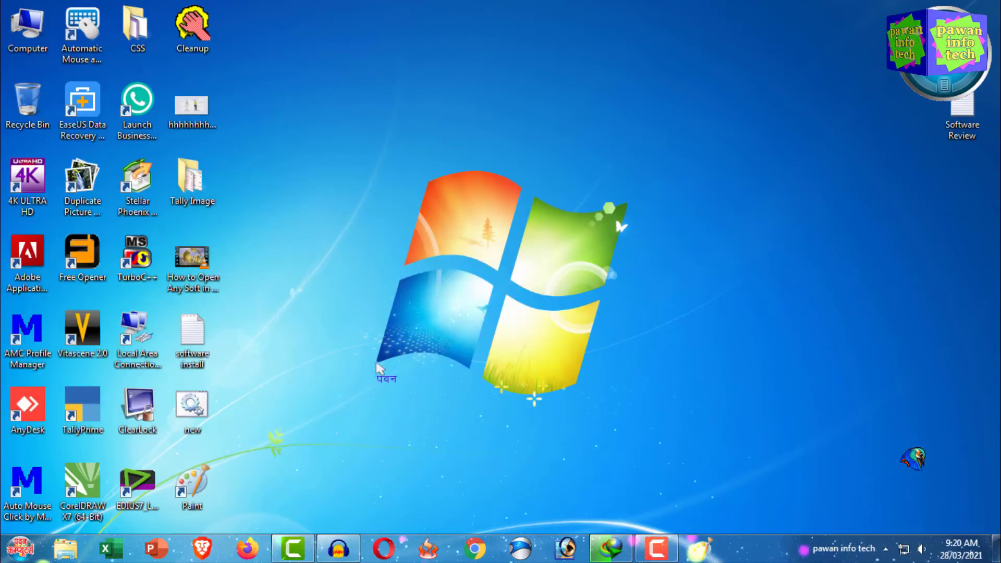
# Move the Paint desktop shortcut to the free space beside the image file above Tally Image and rename it pkmk.
pyautogui.moveTo(346, 388); pyautogui.dragTo(249, 107)
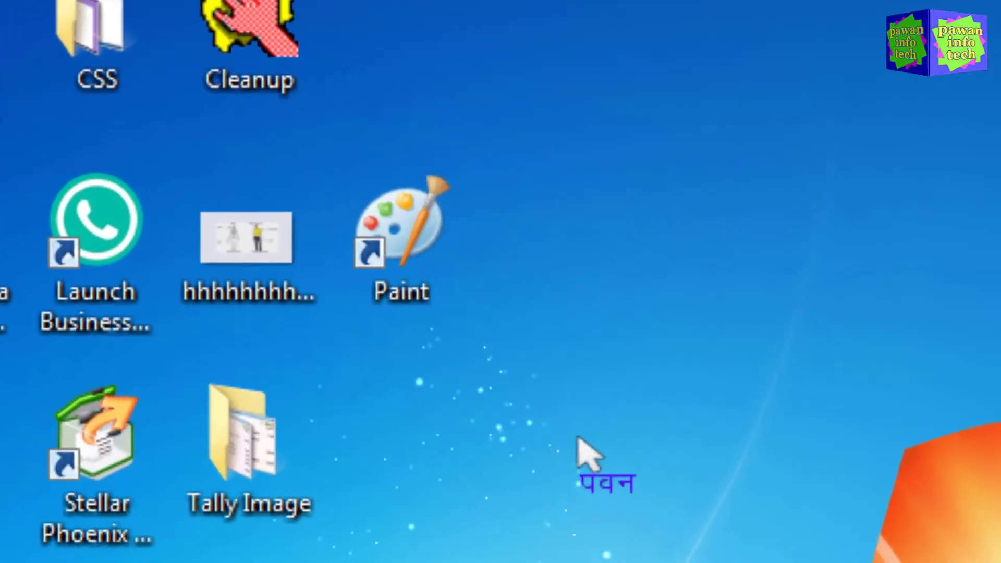
pyautogui.click(398, 292)
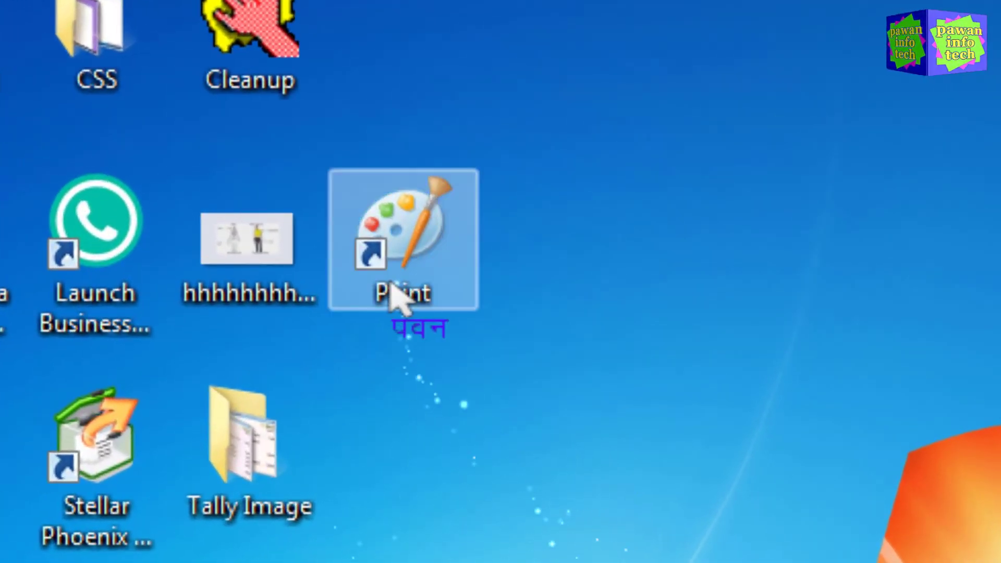
pyautogui.rightClick(389, 246)
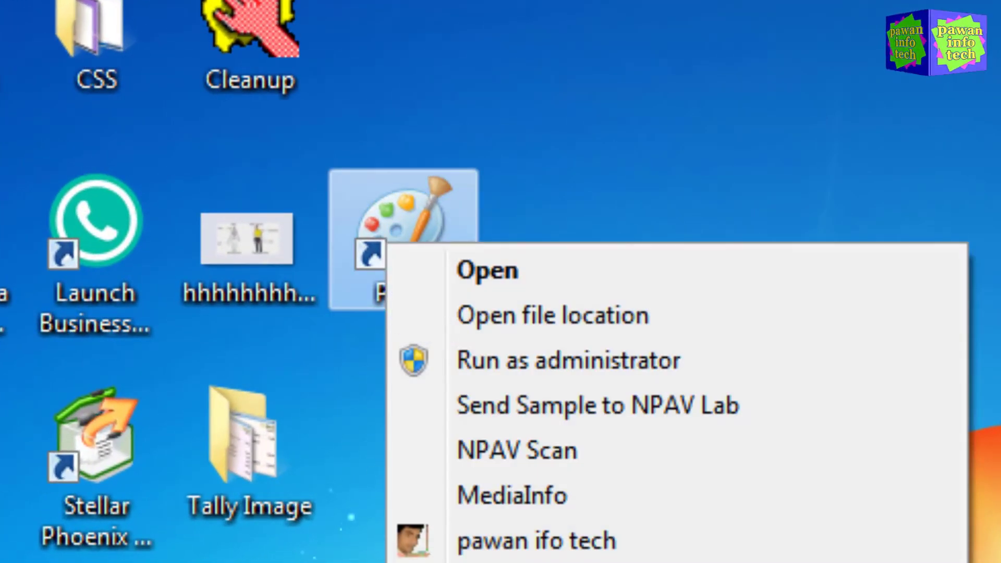
pyautogui.press('m')
pyautogui.press('Escape')
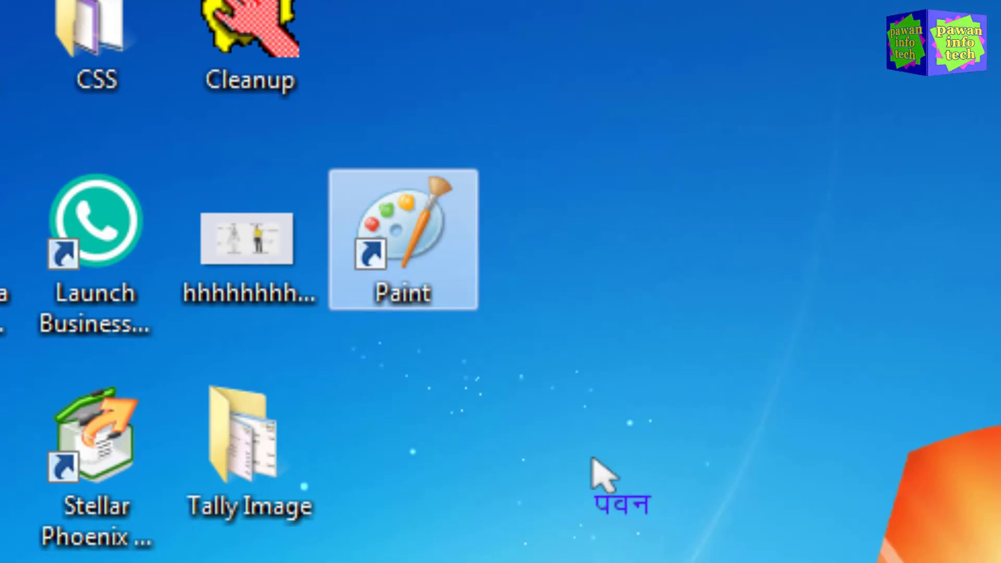
pyautogui.press('F2')
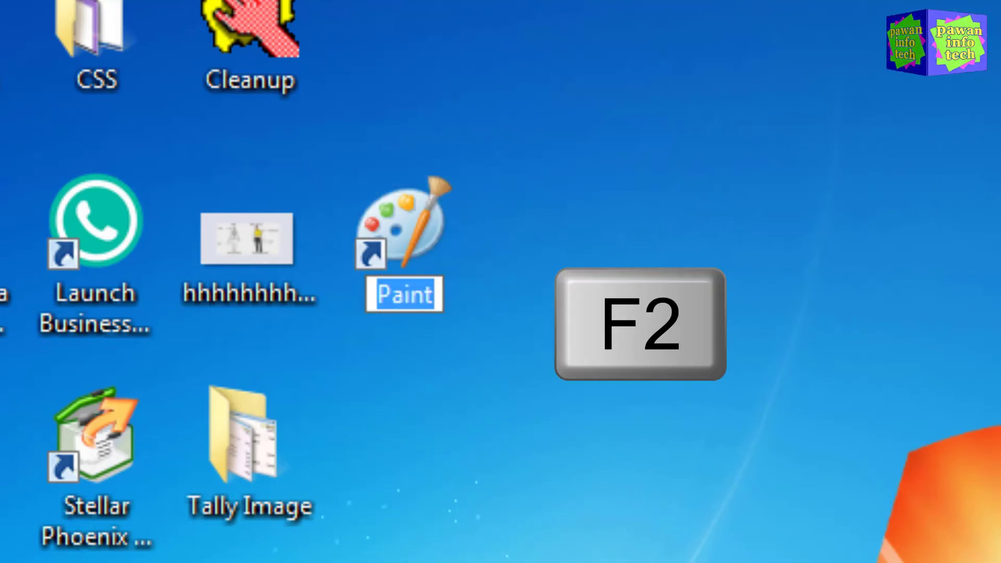
pyautogui.write('pkmk')
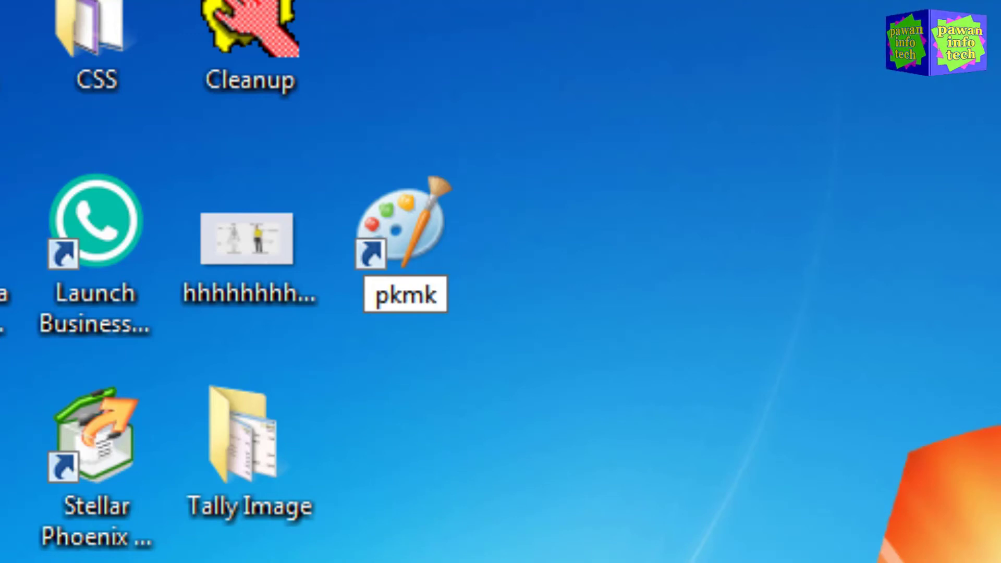
pyautogui.press('Return')
pyautogui.click(734, 558)
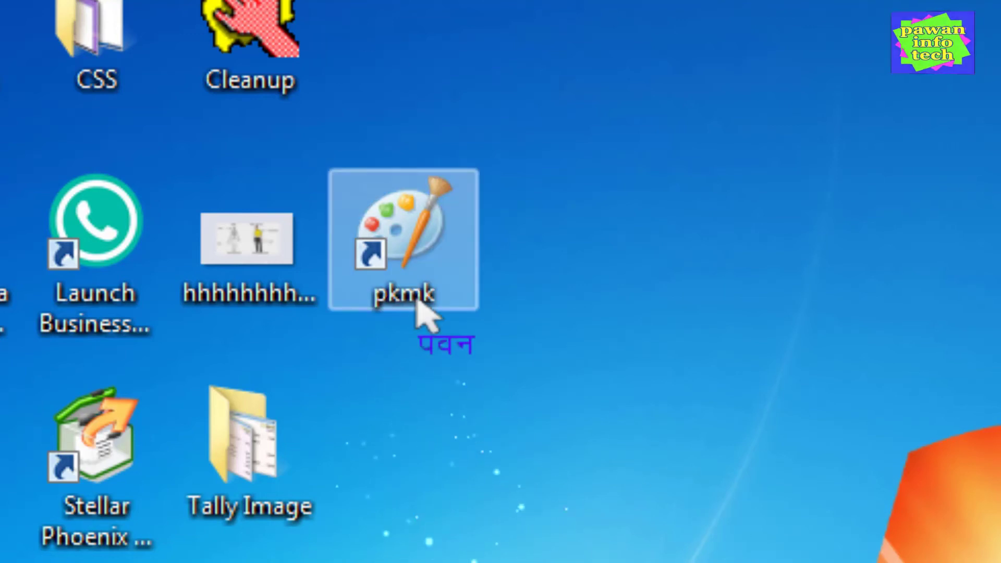
# Cut the pkmk Paint shortcut from the desktop so it is ready for pasting.
pyautogui.rightClick(380, 226)
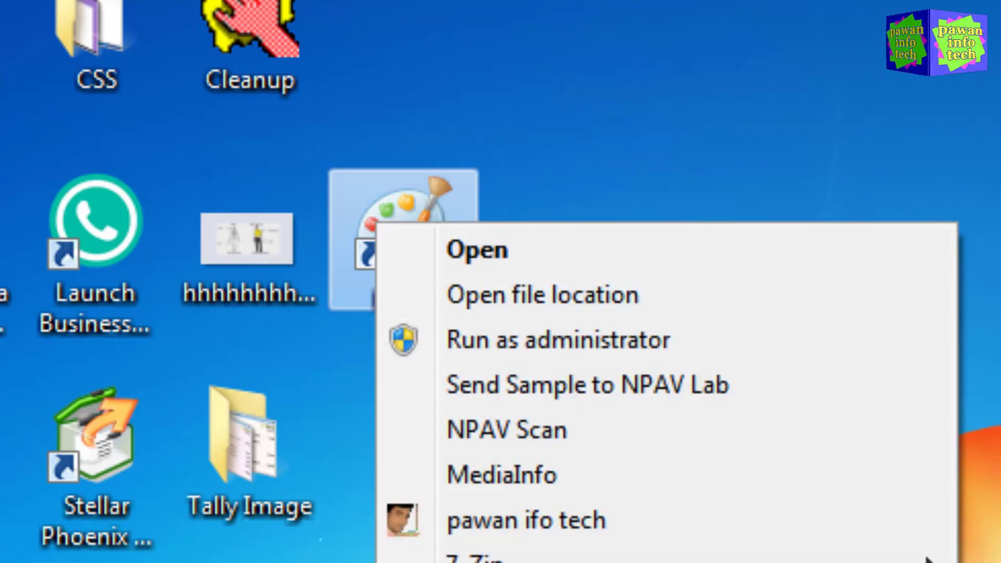
pyautogui.click(518, 358)
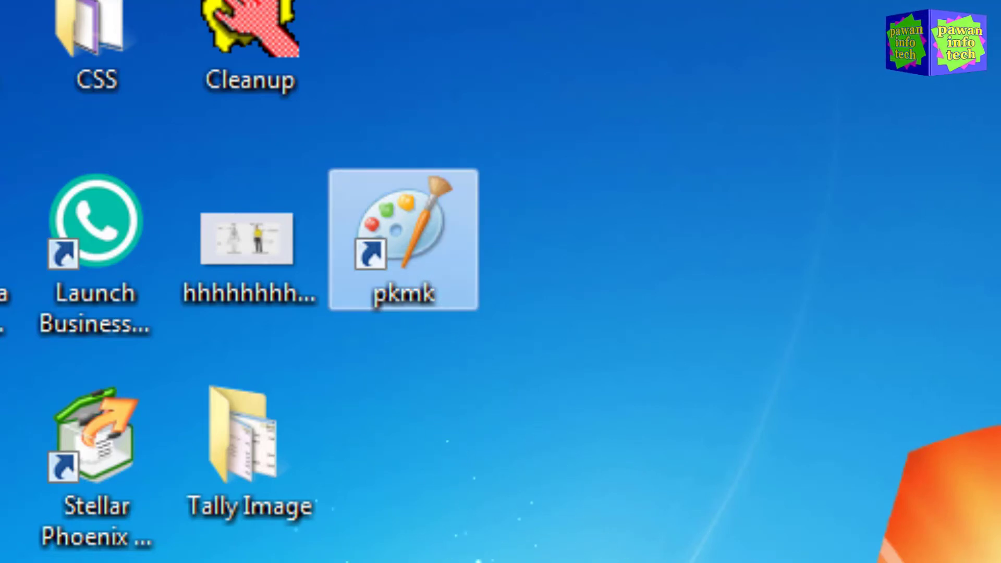
pyautogui.hotkey('ctrl', 'x')
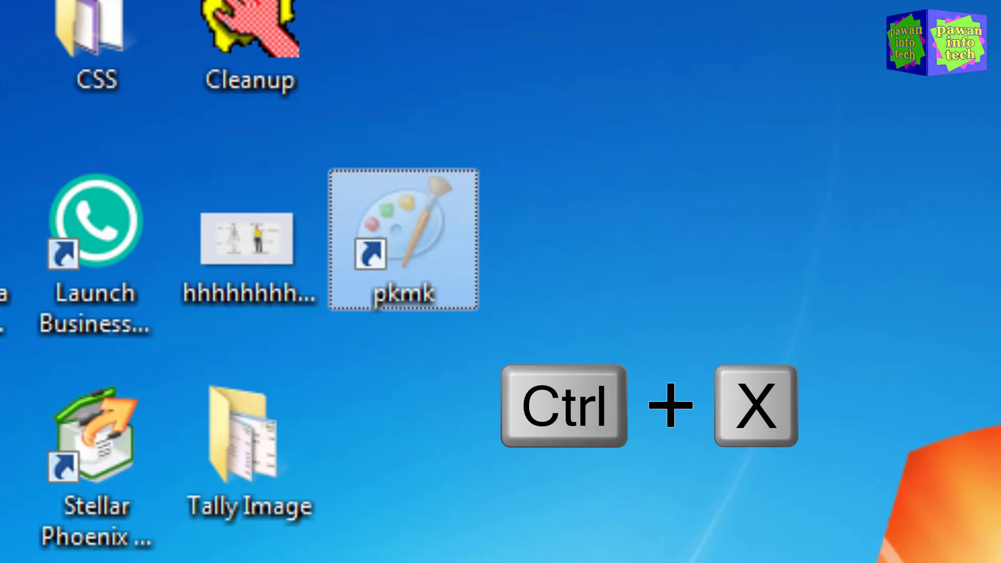
pyautogui.click(470, 467)
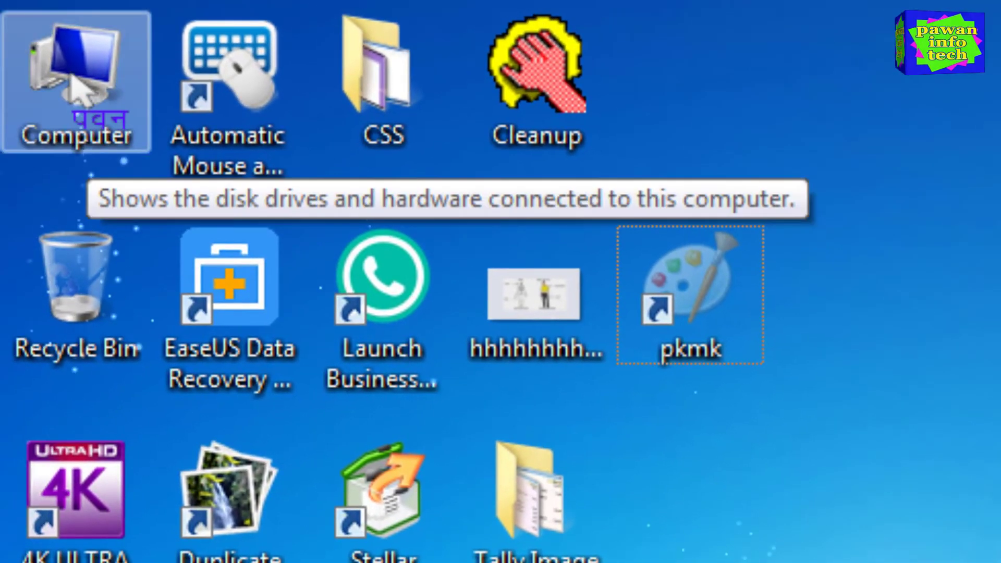
pyautogui.click(70, 78)
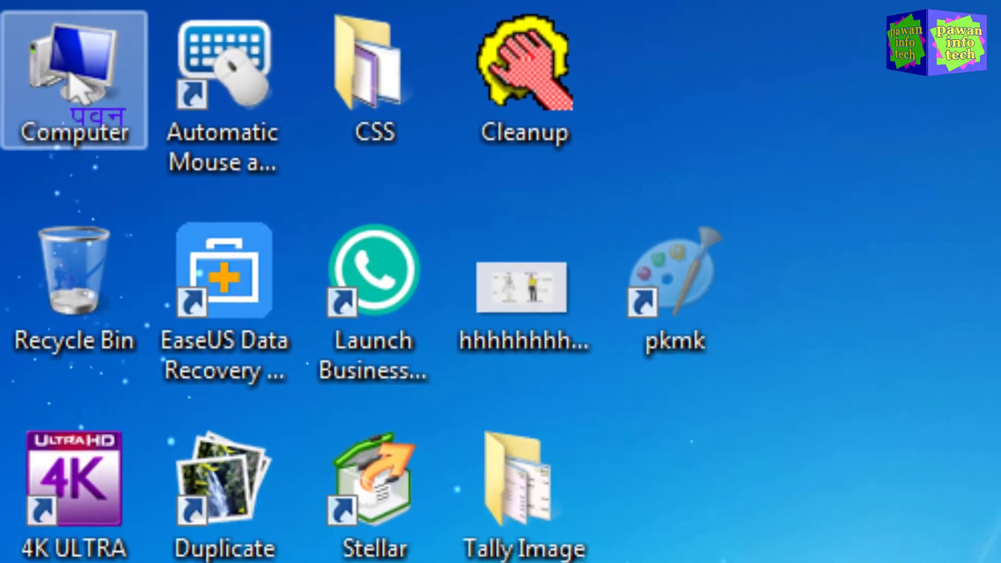
pyautogui.doubleClick(76, 83)
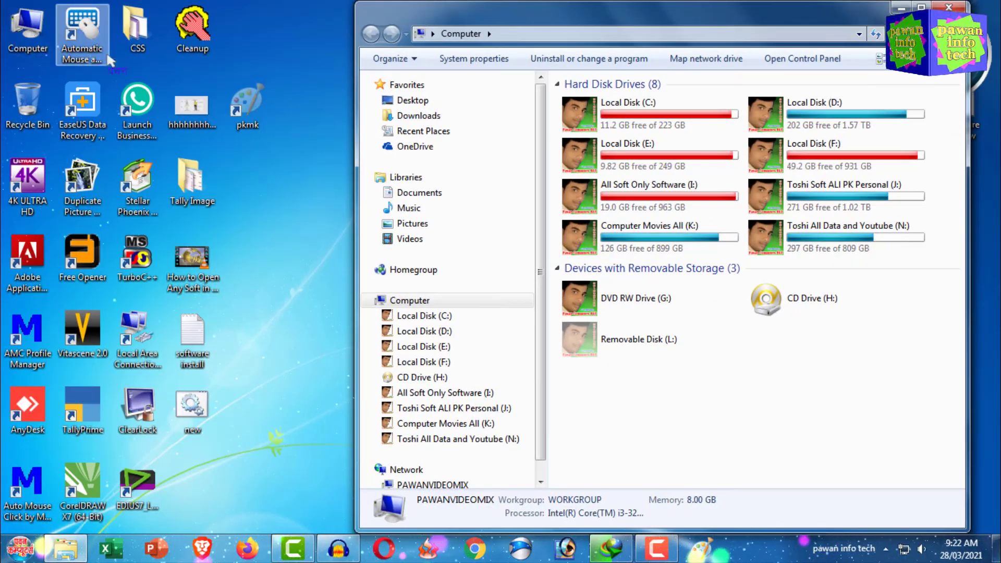
pyautogui.hotkey('alt', 'F4')
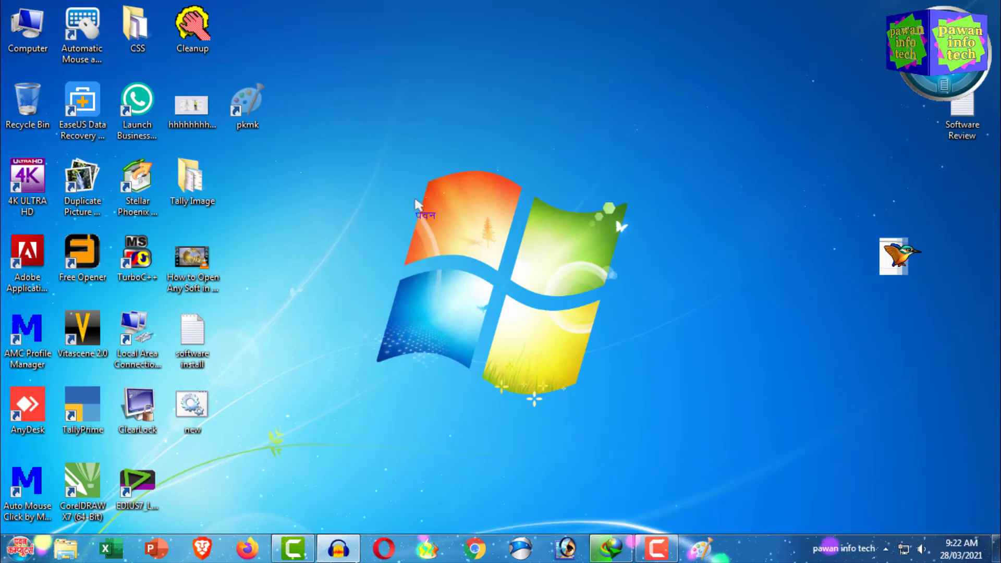
# Open the Windows folder on Local Disk (C:) in a Computer window and show its contents in List view.
pyautogui.press('super+e')
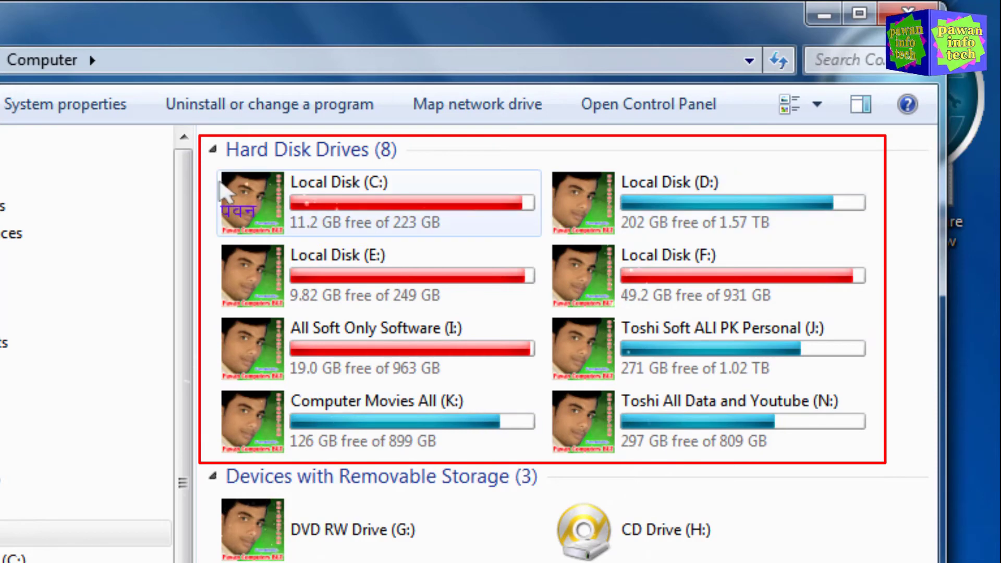
pyautogui.moveTo(291, 442)
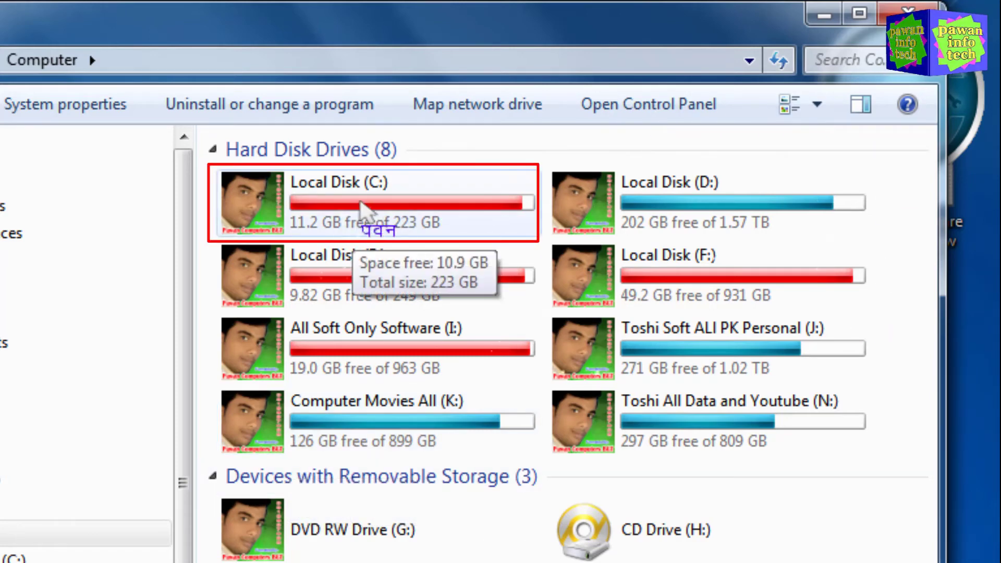
pyautogui.doubleClick(409, 213)
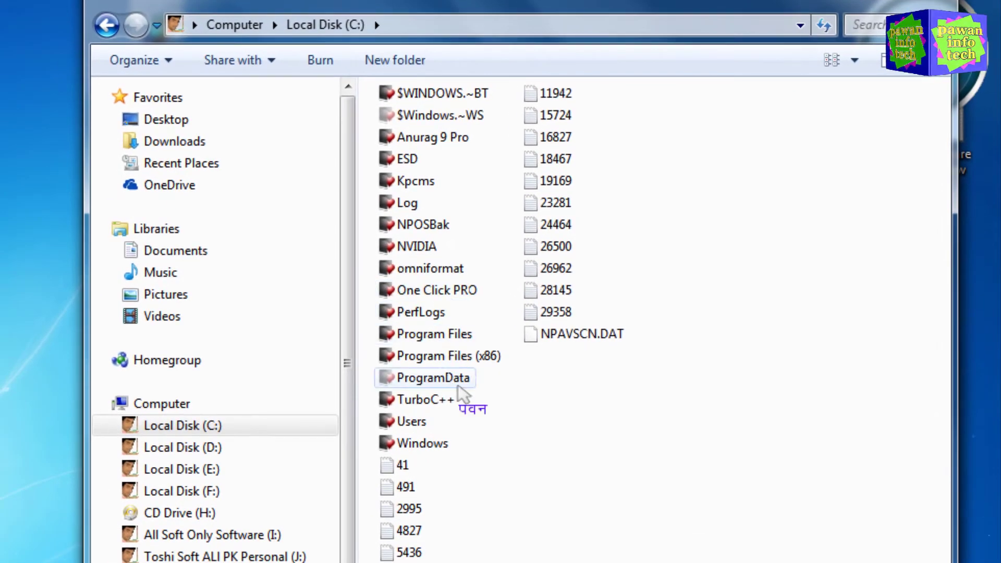
pyautogui.doubleClick(422, 444)
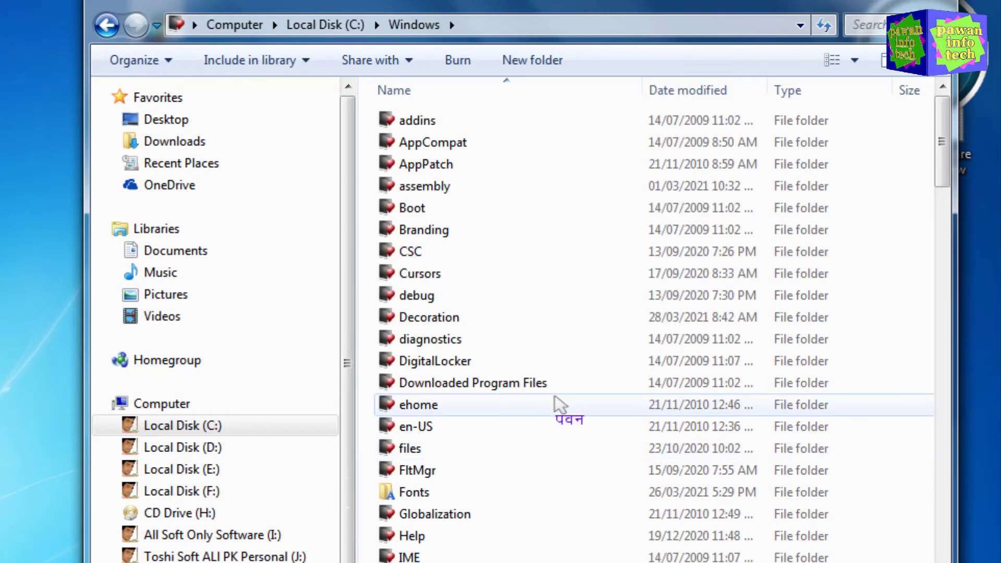
pyautogui.click(854, 60)
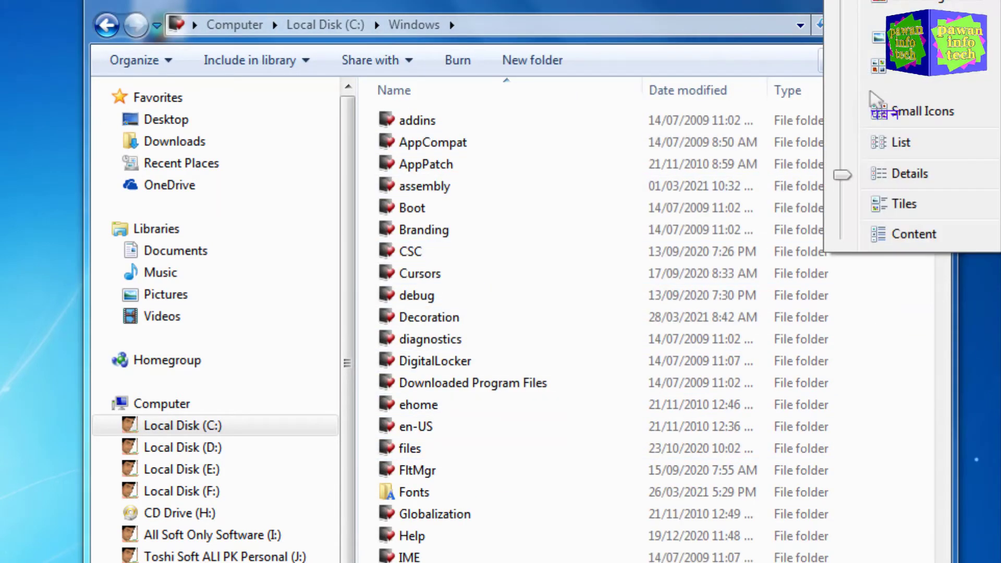
pyautogui.click(897, 142)
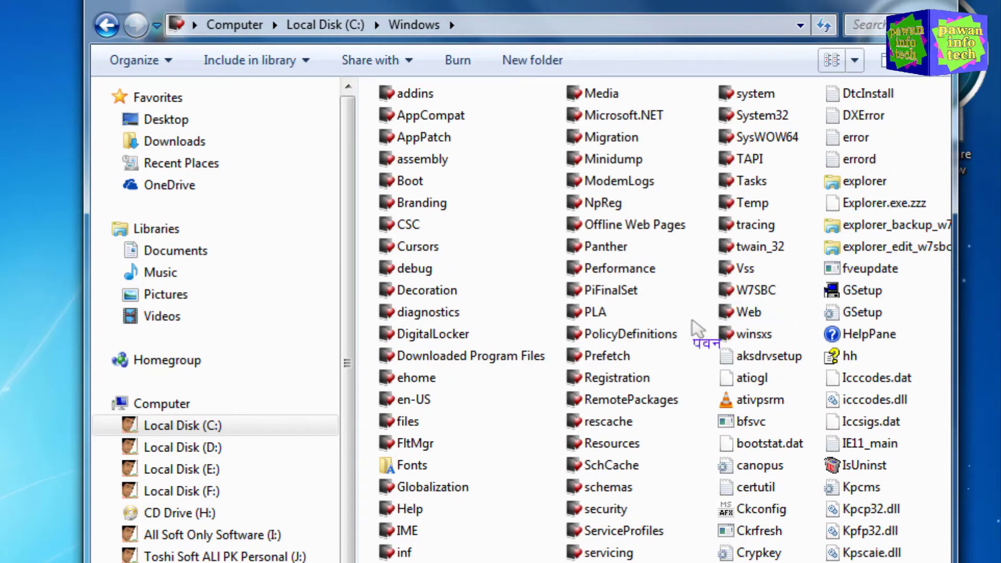
# Paste the cut pkmk shortcut into the Windows folder, then close the window and refresh the desktop.
pyautogui.scroll(-15, 672, 313)
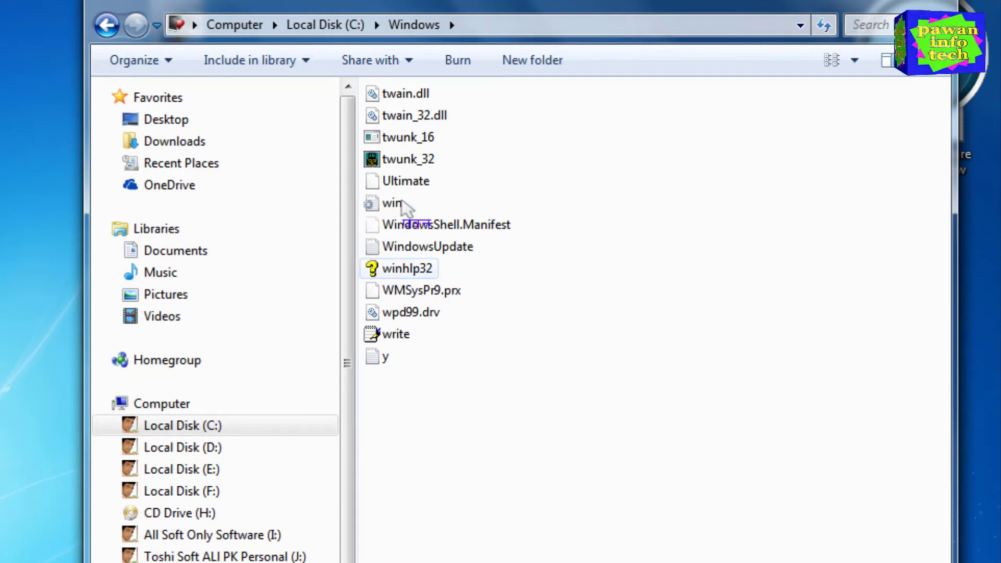
pyautogui.rightClick(568, 145)
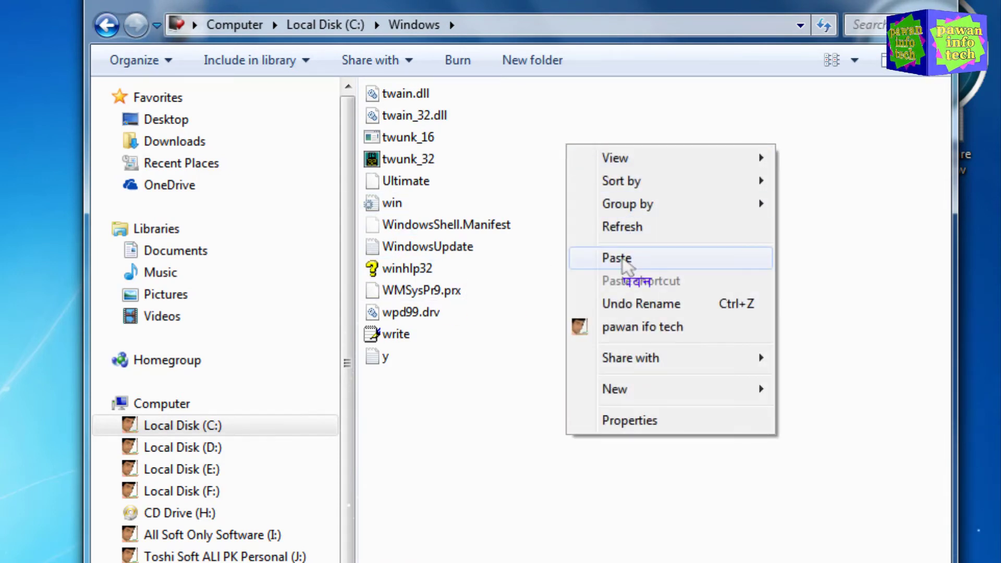
pyautogui.click(623, 259)
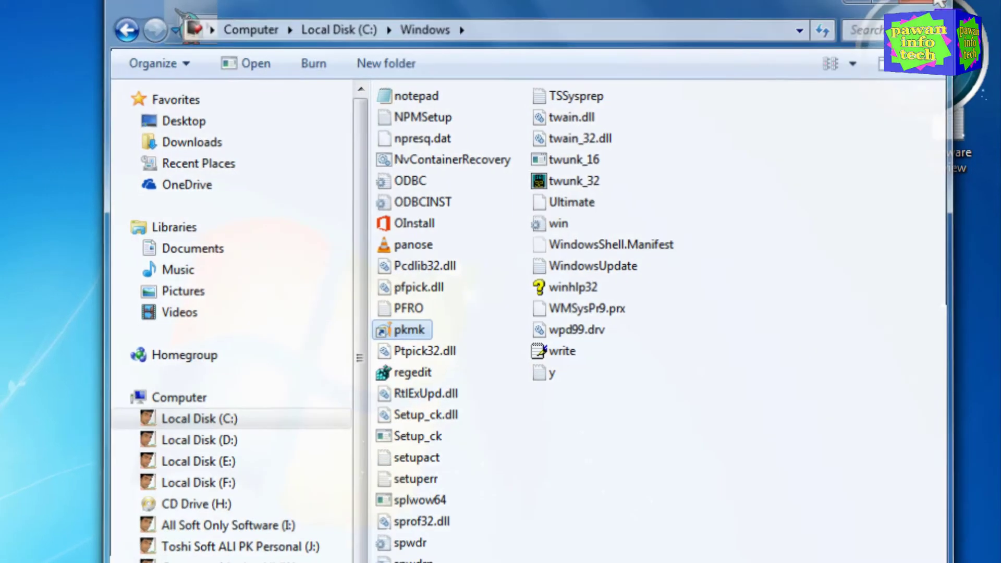
pyautogui.click(941, 3)
pyautogui.rightClick(431, 163)
pyautogui.click(469, 204)
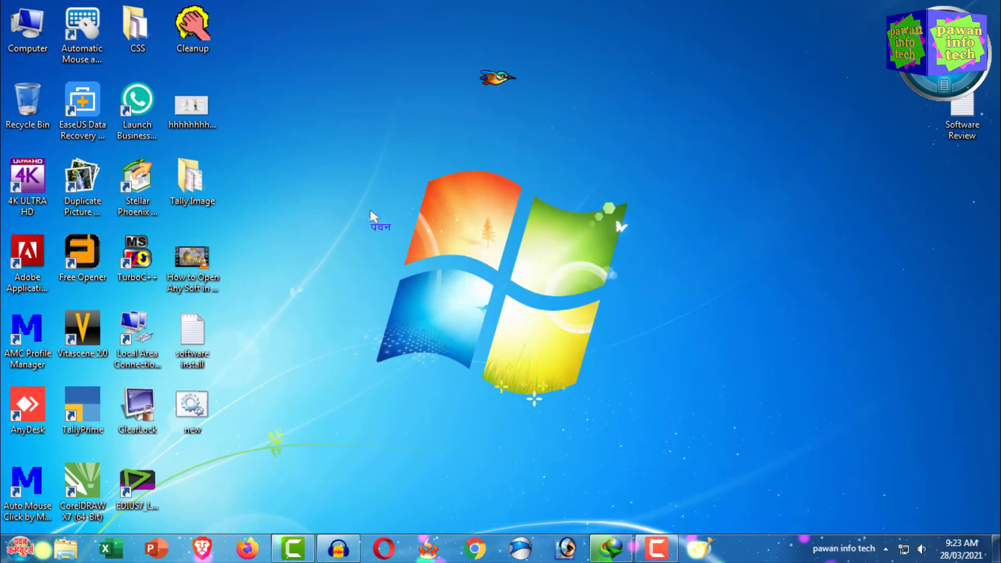
pyautogui.rightClick(357, 211)
pyautogui.click(414, 254)
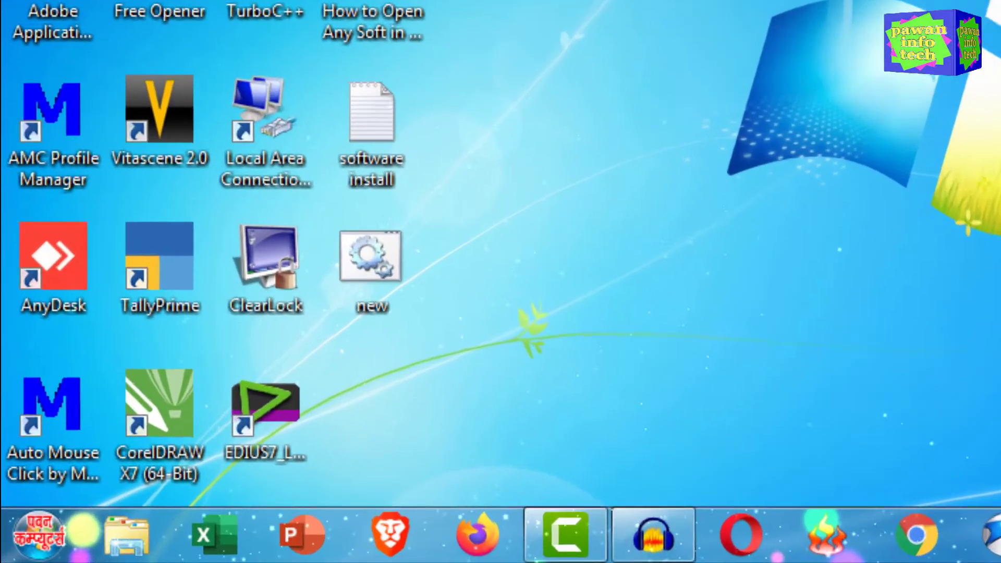
# Launch Paint by running the custom name pkmk, then close its window and refresh the desktop.
pyautogui.press('super+r')
pyautogui.write('pkmk')
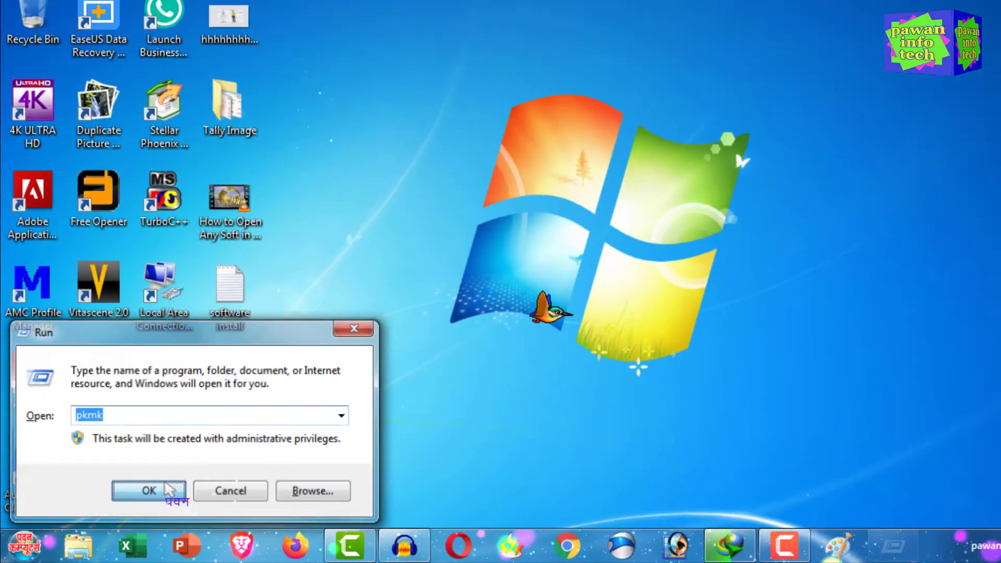
pyautogui.click(323, 420)
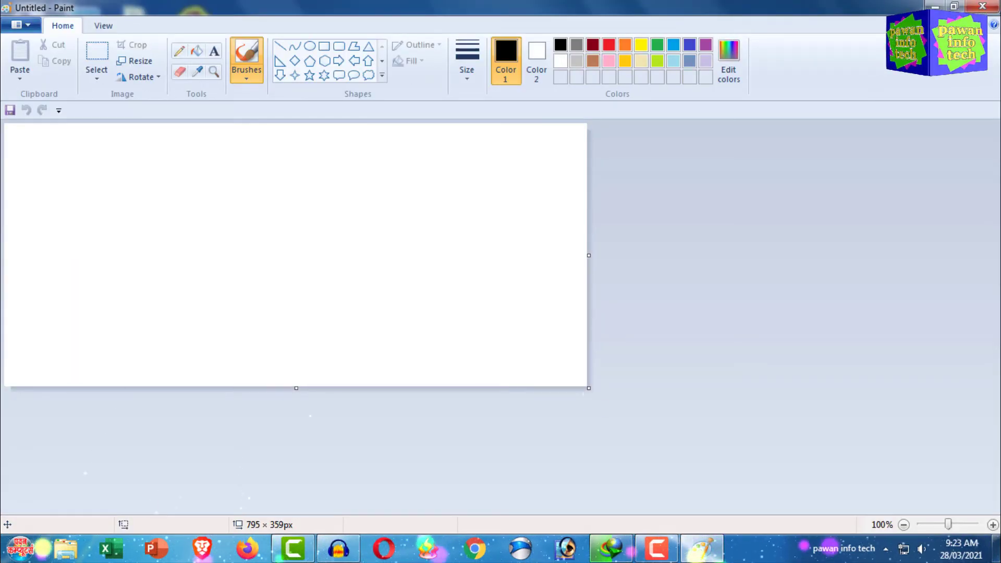
pyautogui.click(976, 6)
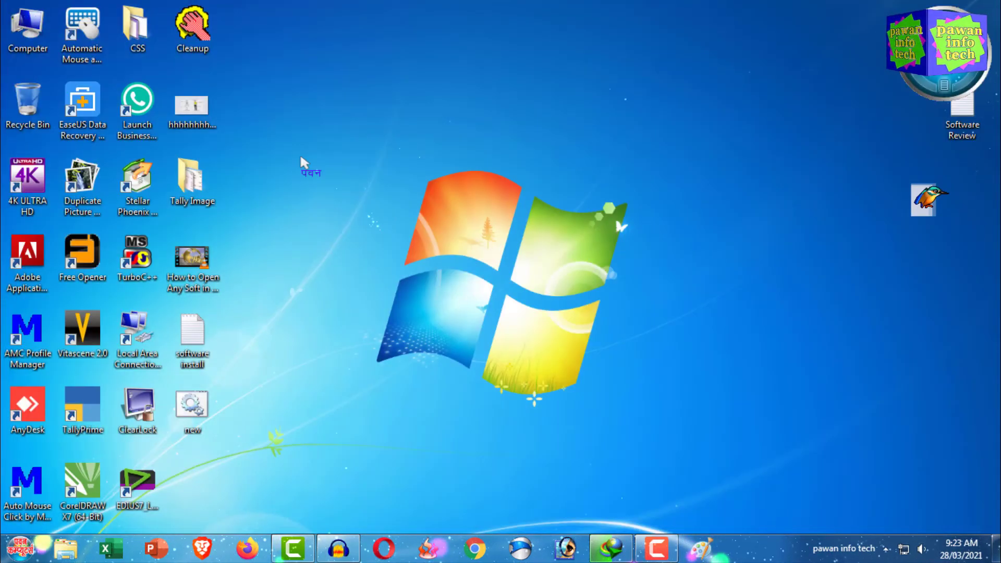
pyautogui.rightClick(300, 154)
pyautogui.click(323, 198)
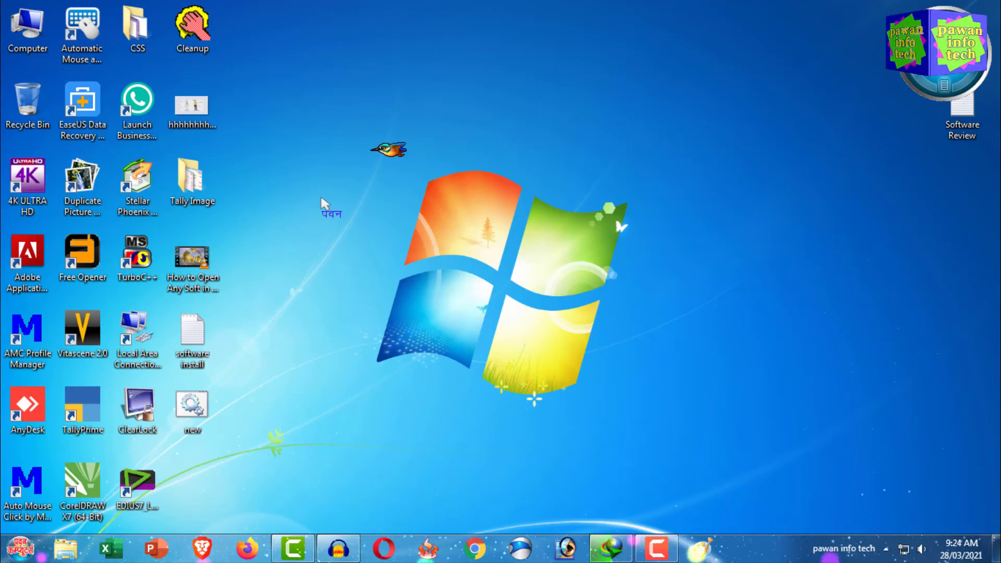
# Launch Notepad by running the command notepad and write start mspaint in the blank document.
pyautogui.press('super+r')
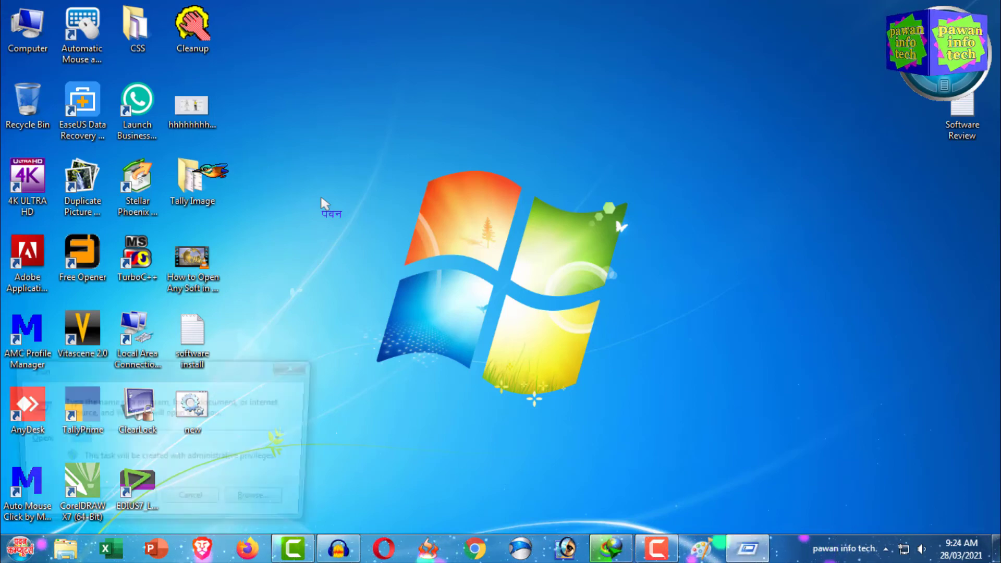
pyautogui.write('notep')
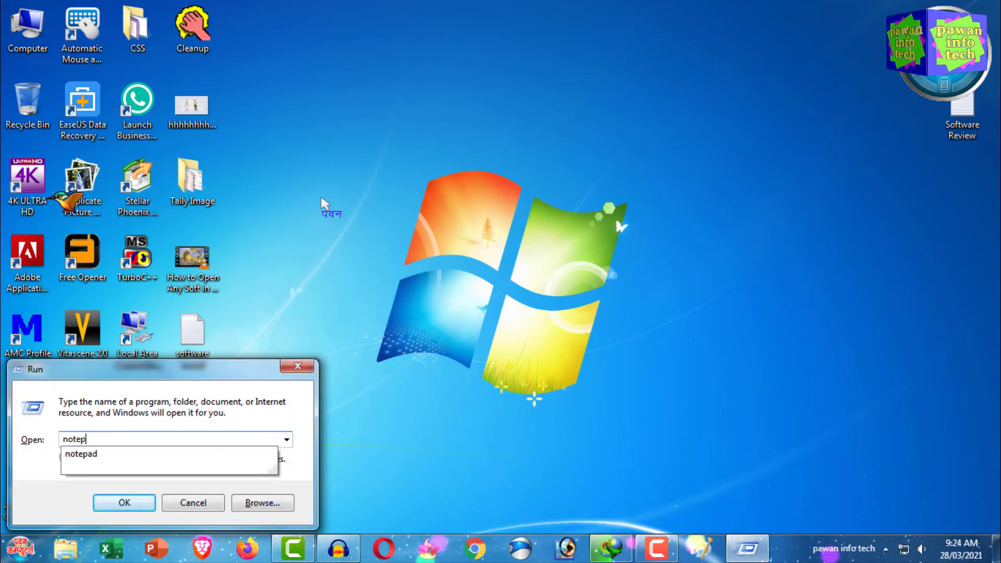
pyautogui.write('ad')
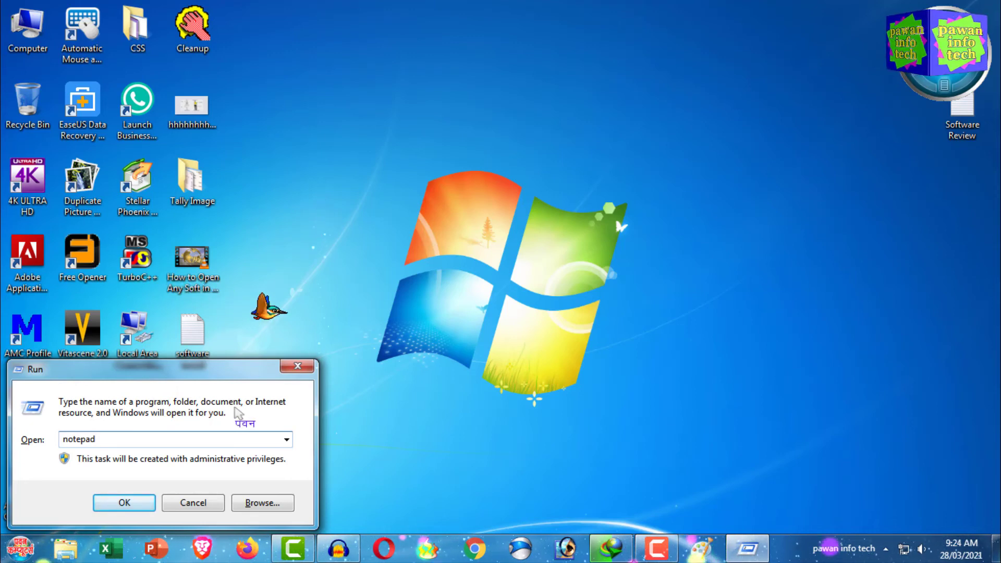
pyautogui.click(125, 502)
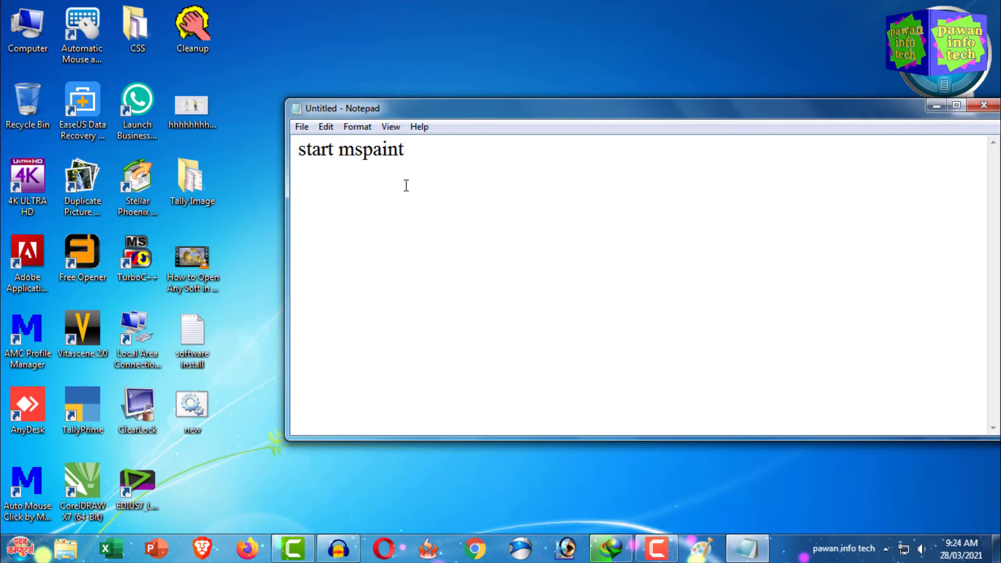
# Save the Notepad document on the Desktop as paint.bat and close Notepad.
pyautogui.hotkey('ctrl', 's')
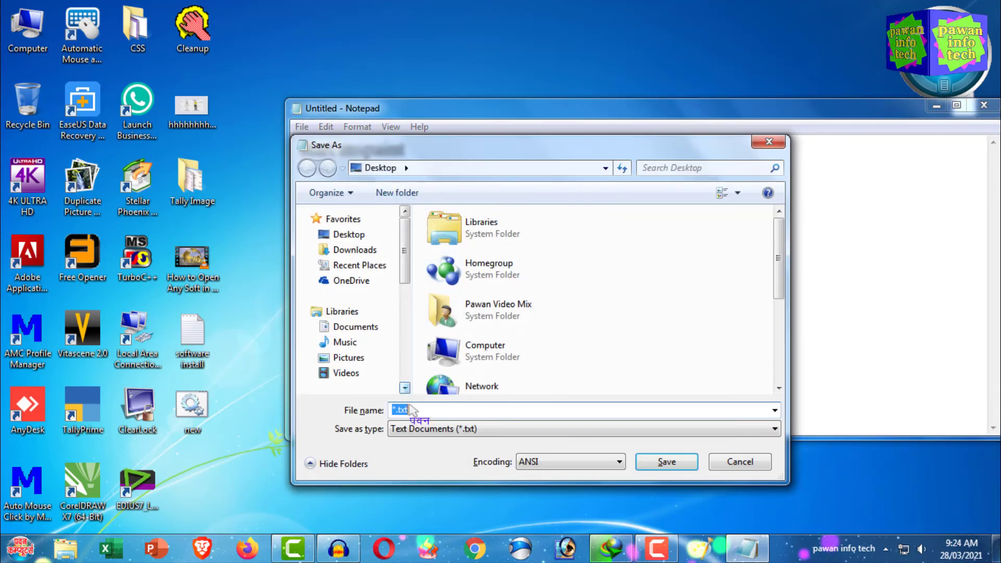
pyautogui.write('paint.')
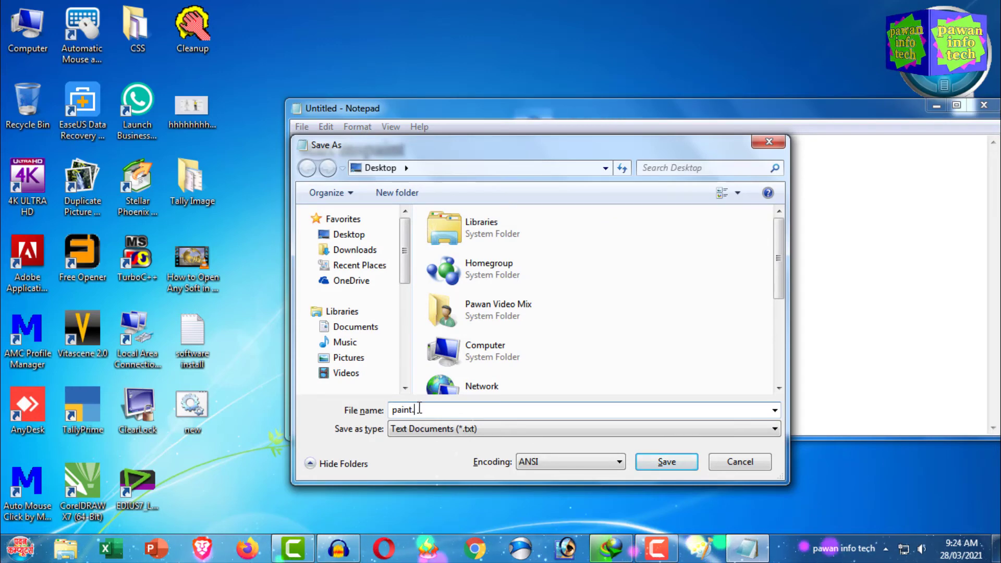
pyautogui.write('bat')
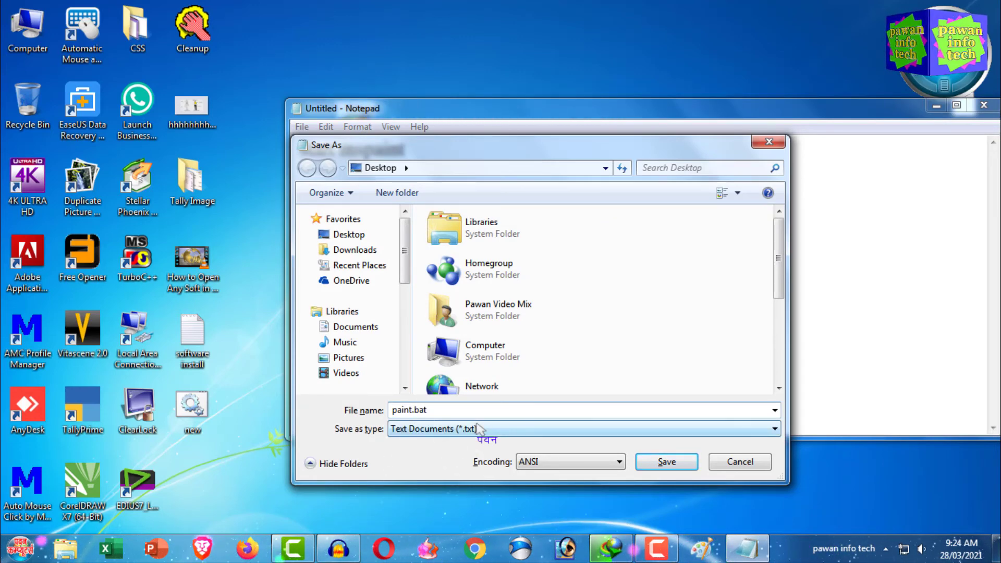
pyautogui.click(658, 463)
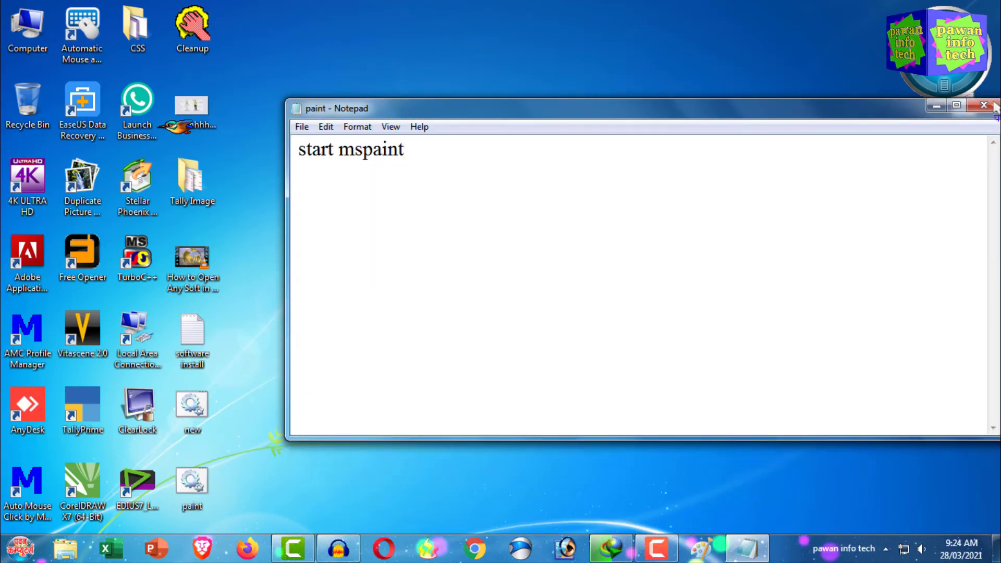
pyautogui.hotkey('alt', 'F4')
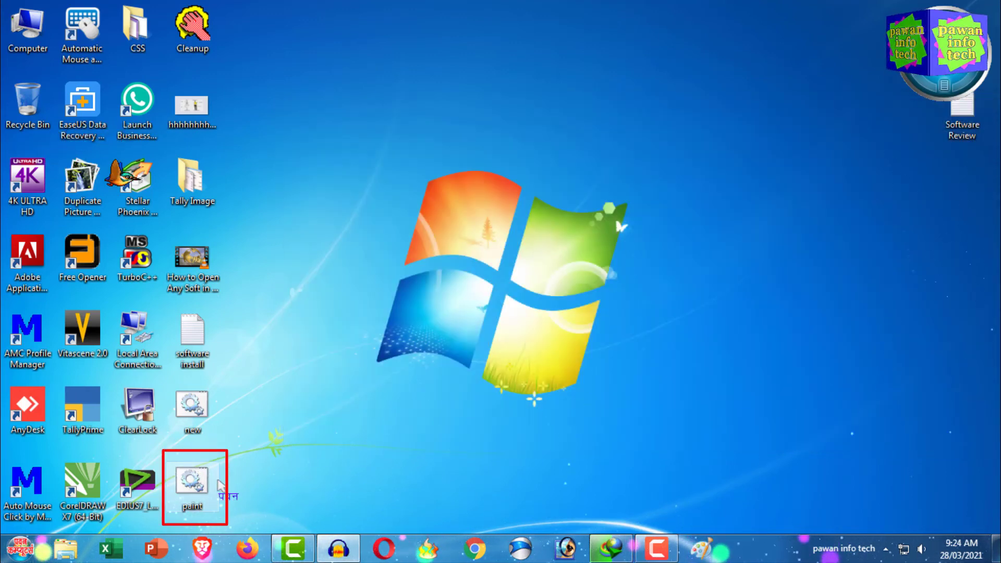
# Launch Paint from the paint batch file on the desktop, then close its window and refresh the desktop.
pyautogui.doubleClick(198, 482)
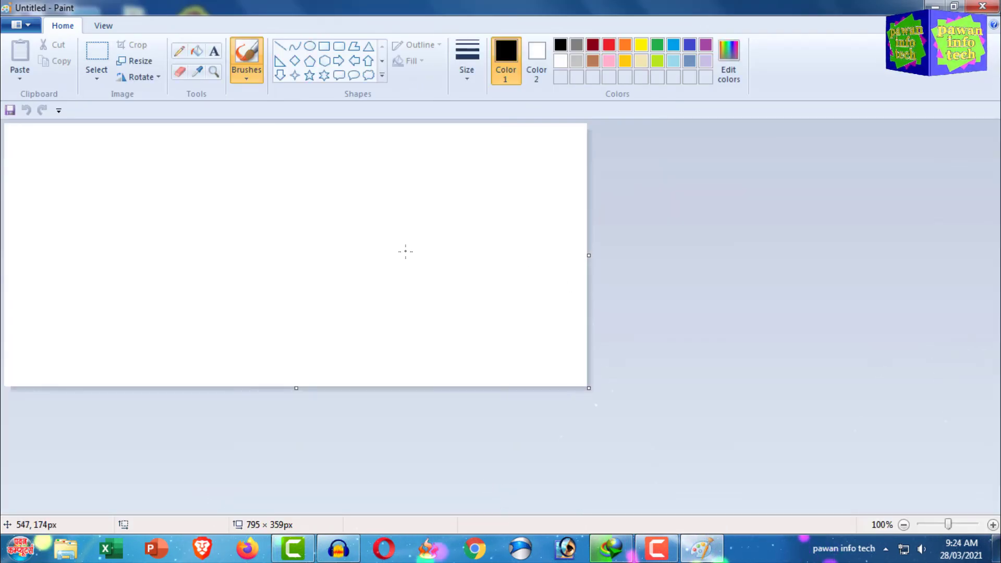
pyautogui.hotkey('alt', 'F4')
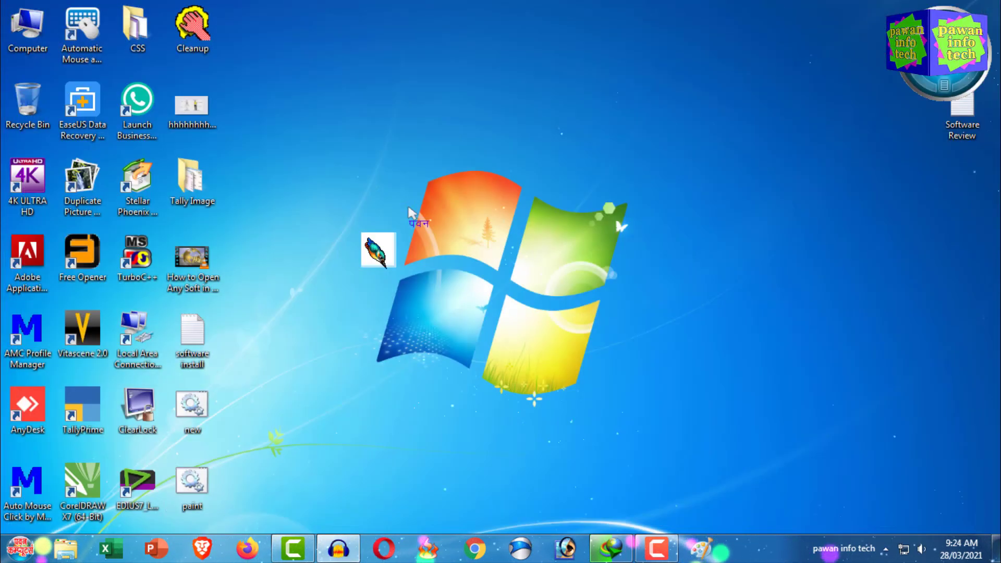
pyautogui.rightClick(279, 136)
pyautogui.click(290, 177)
pyautogui.rightClick(242, 157)
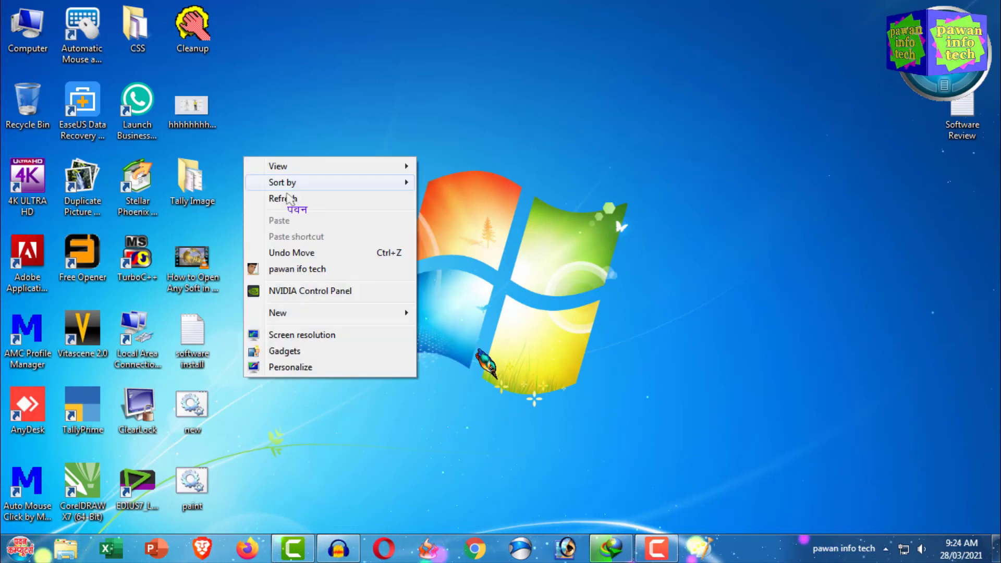
pyautogui.click(290, 197)
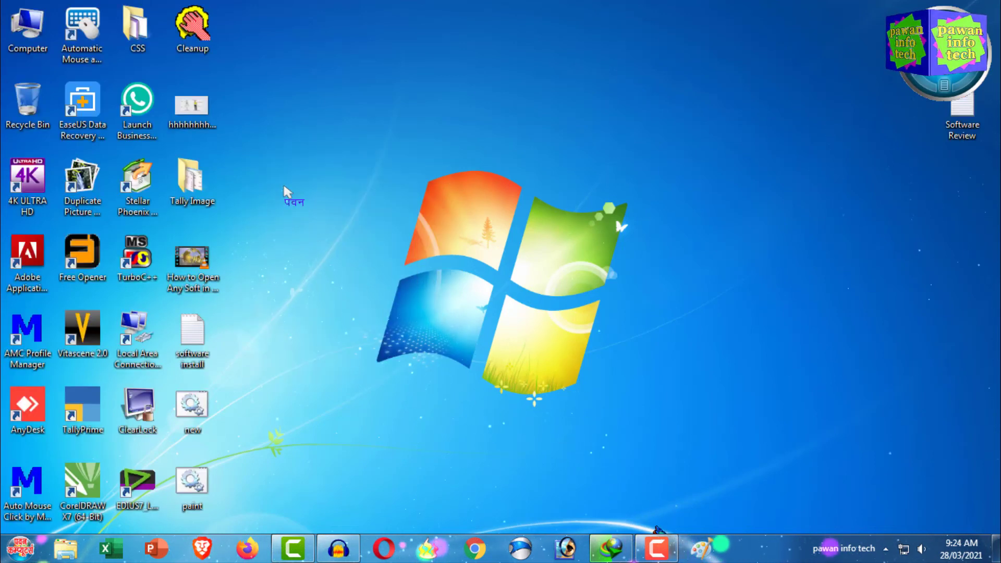